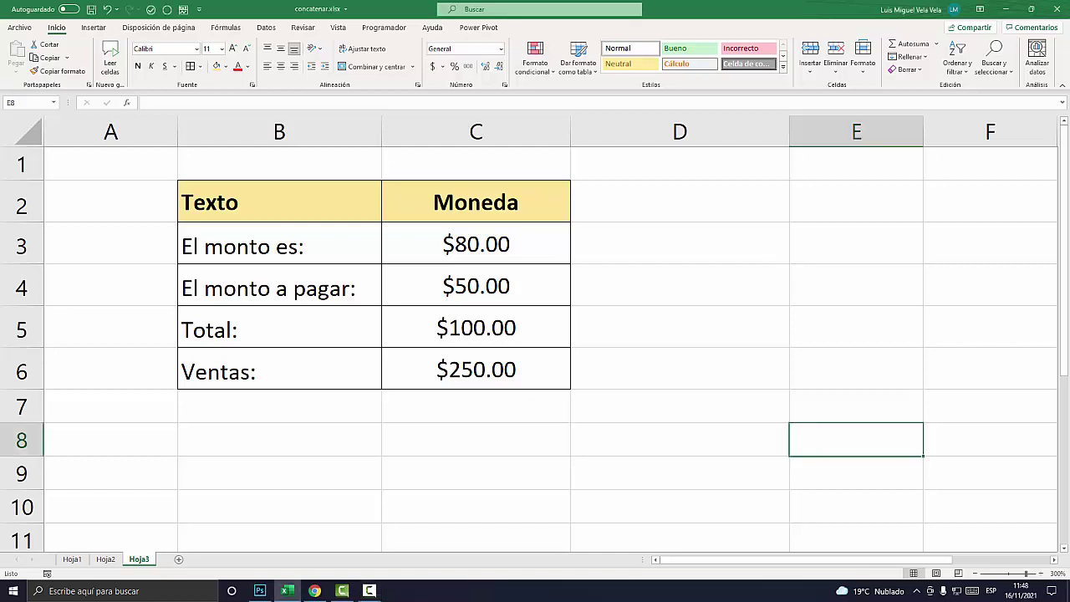
- Enter the notes '=concatenar(), '=texto() and & as text in D3, D4 and D5
click(680, 243)
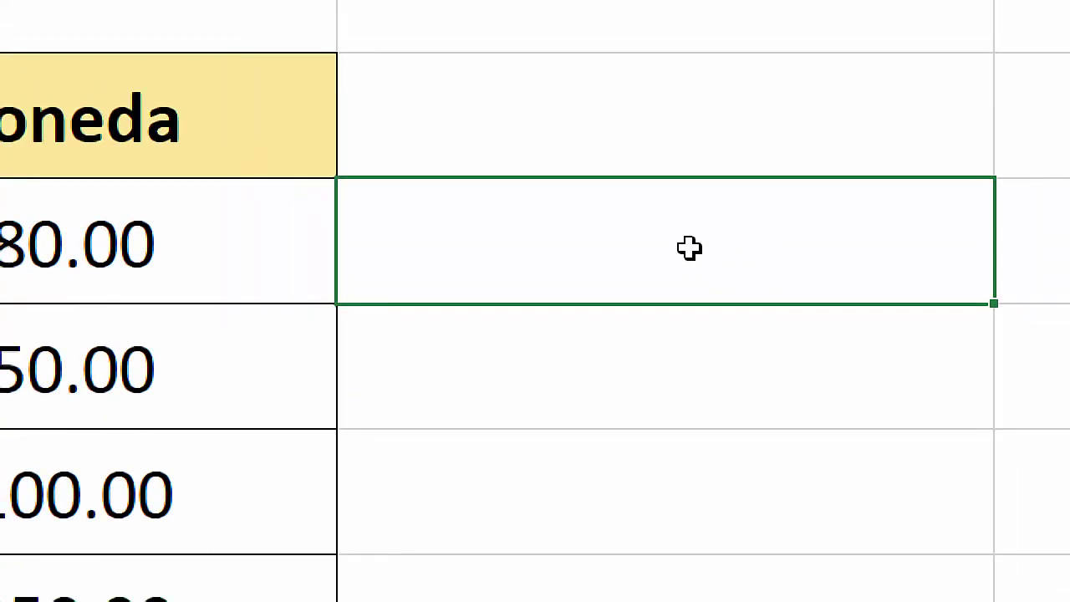
text('=)
text(concat)
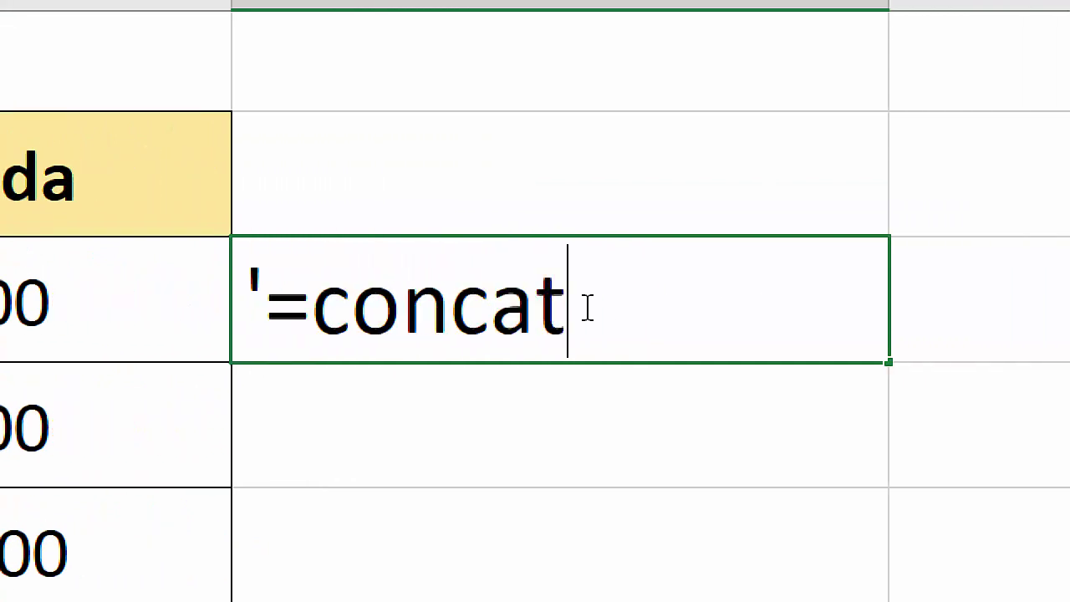
text(enar())
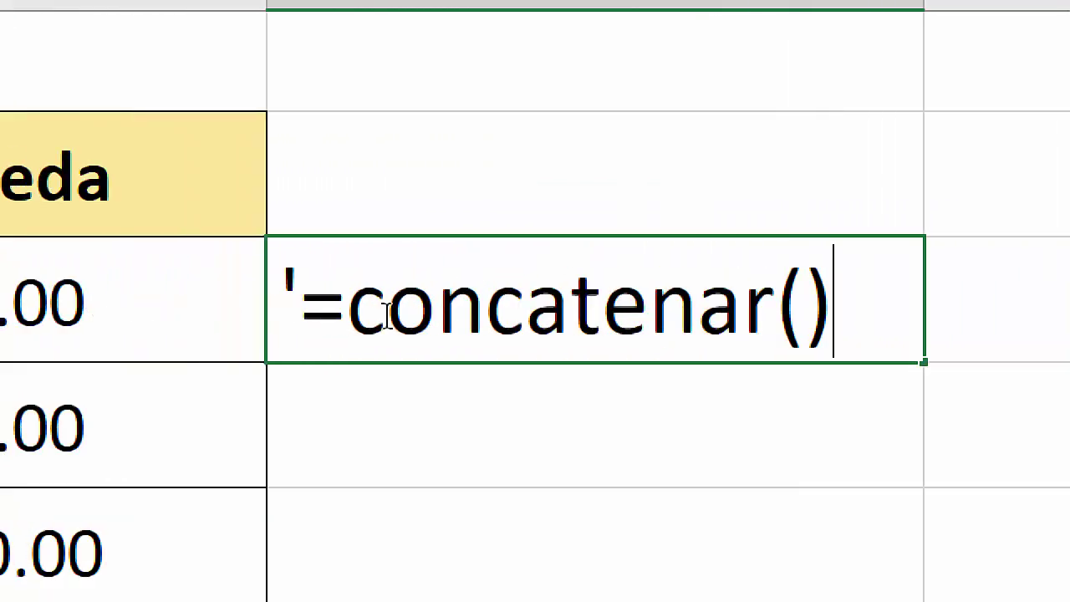
key(Return)
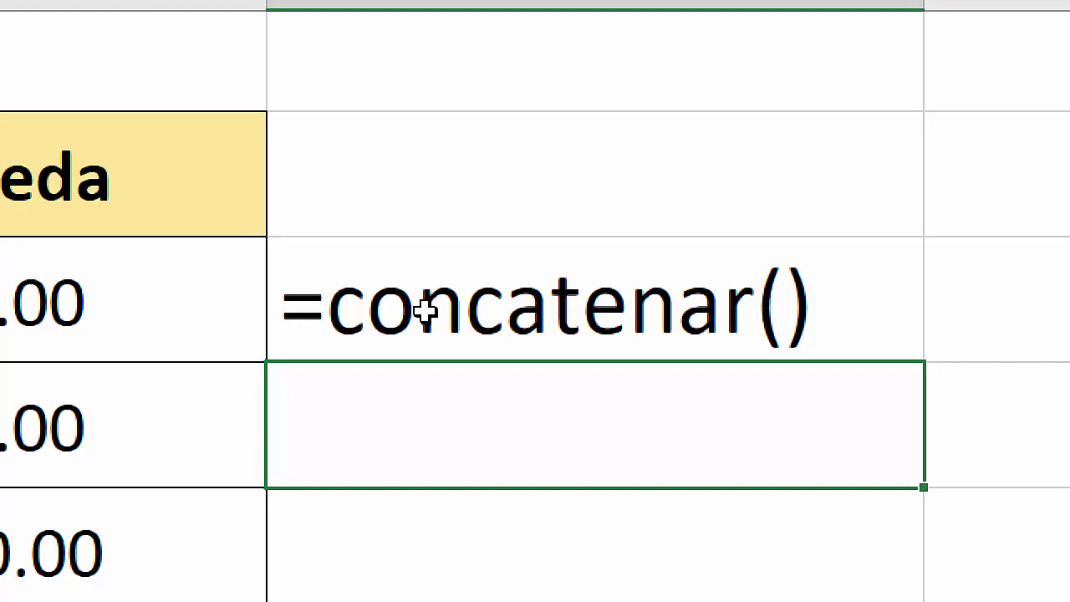
text(')
text(=text)
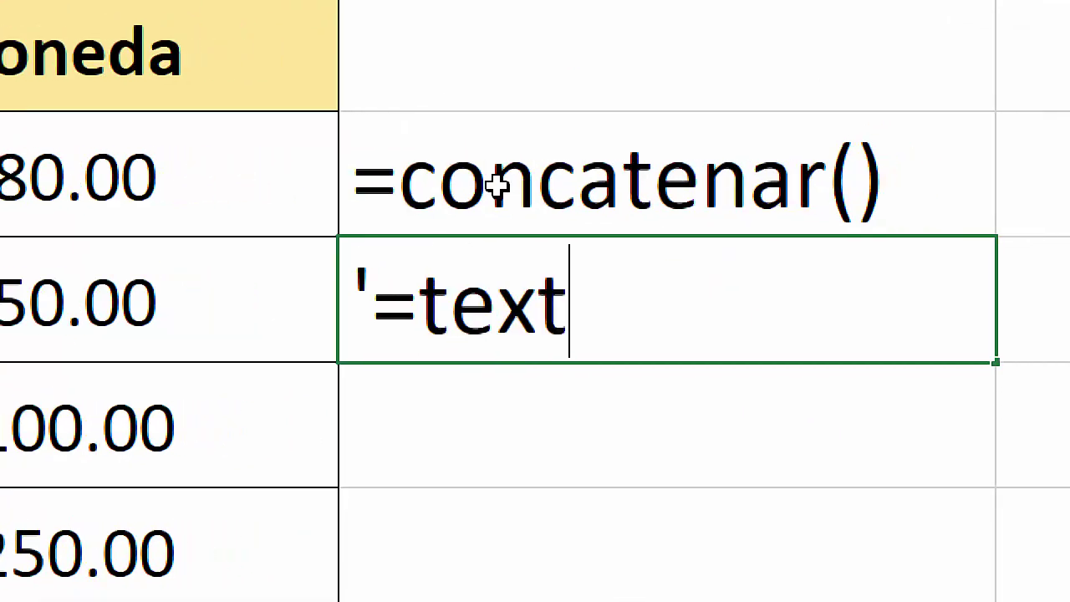
text(o())
key(Return)
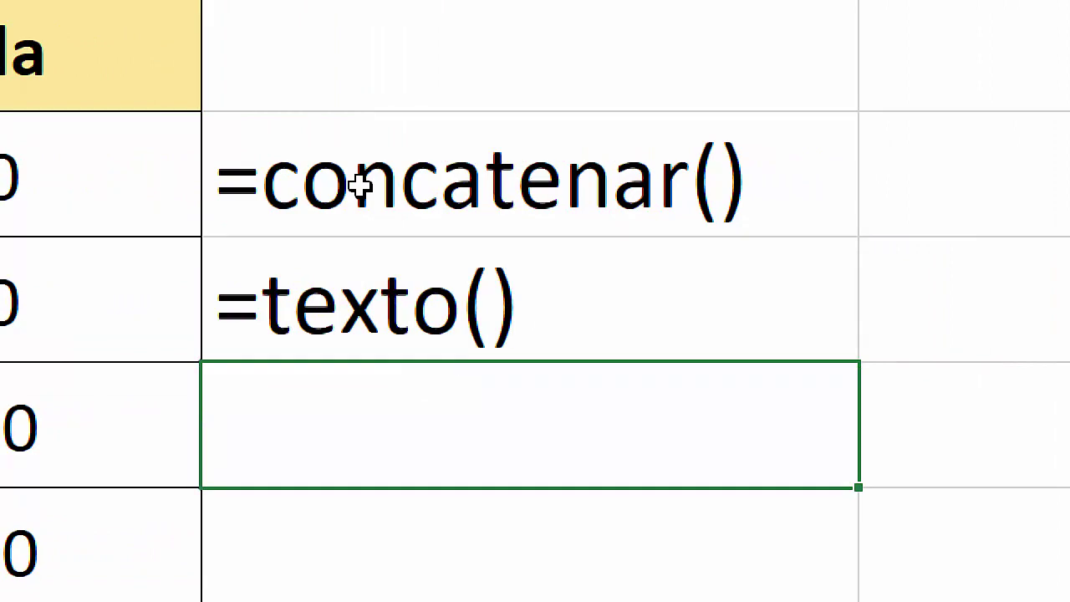
text(&)
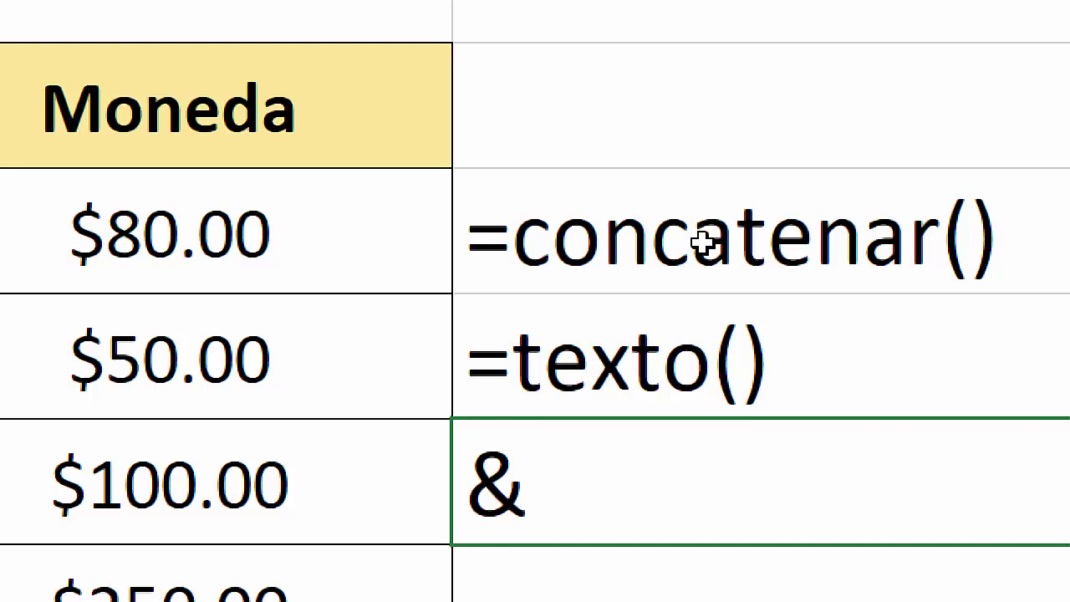
drag(531, 490, 485, 485)
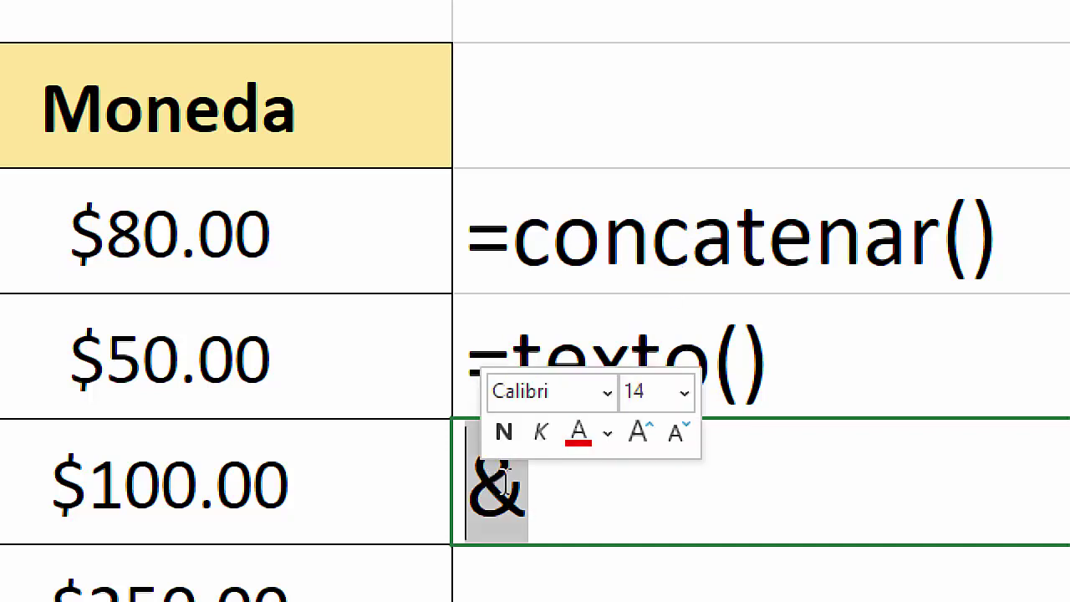
click(523, 490)
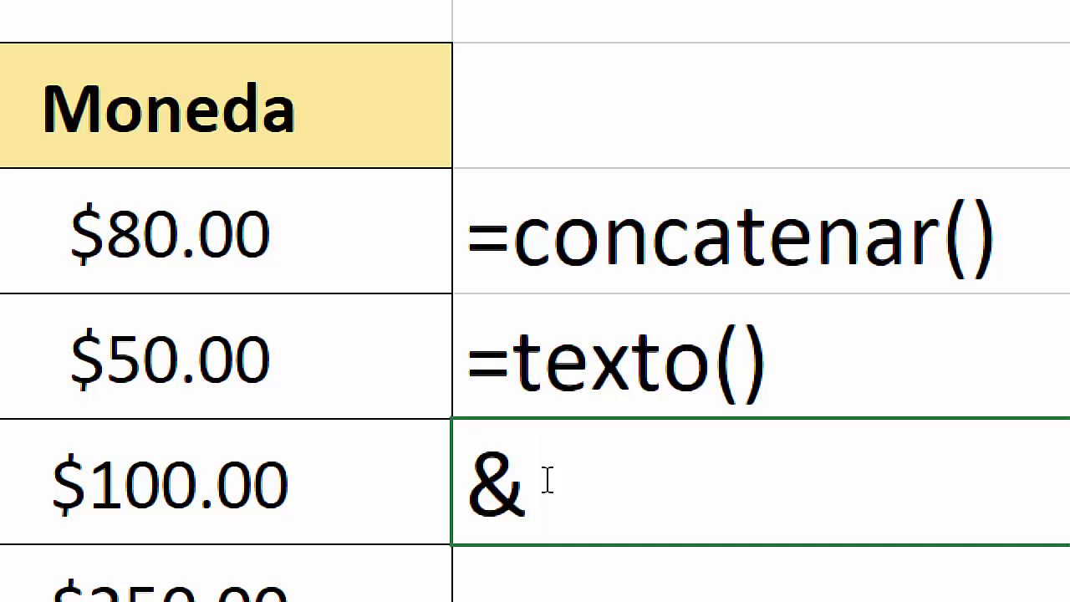
key(Return)
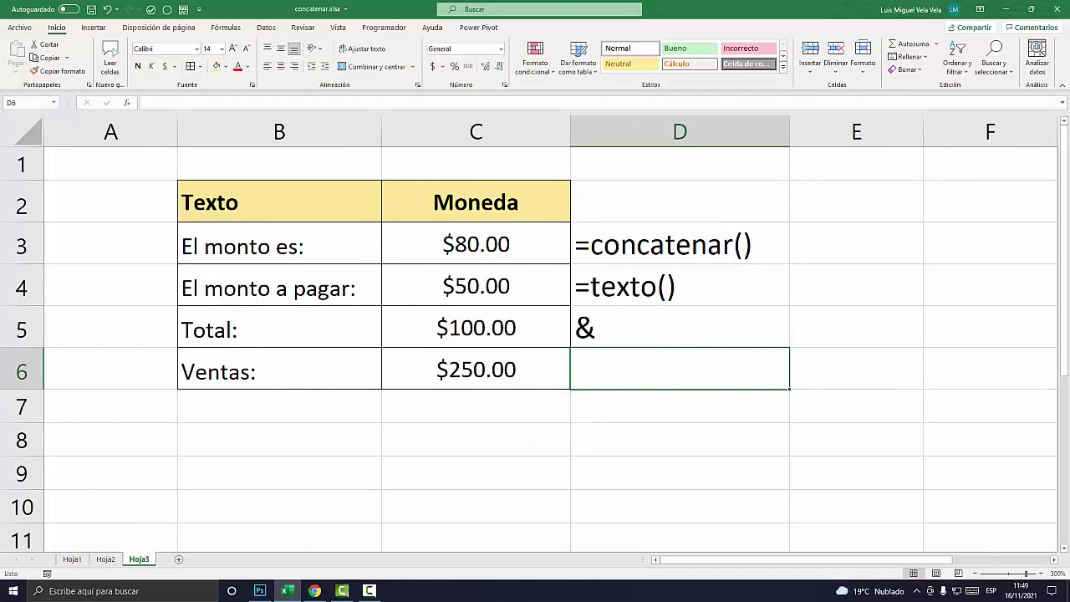
- Move the notes from D3:D6 into column E starting at E3
drag(680, 244, 680, 369)
key(ctrl+c)
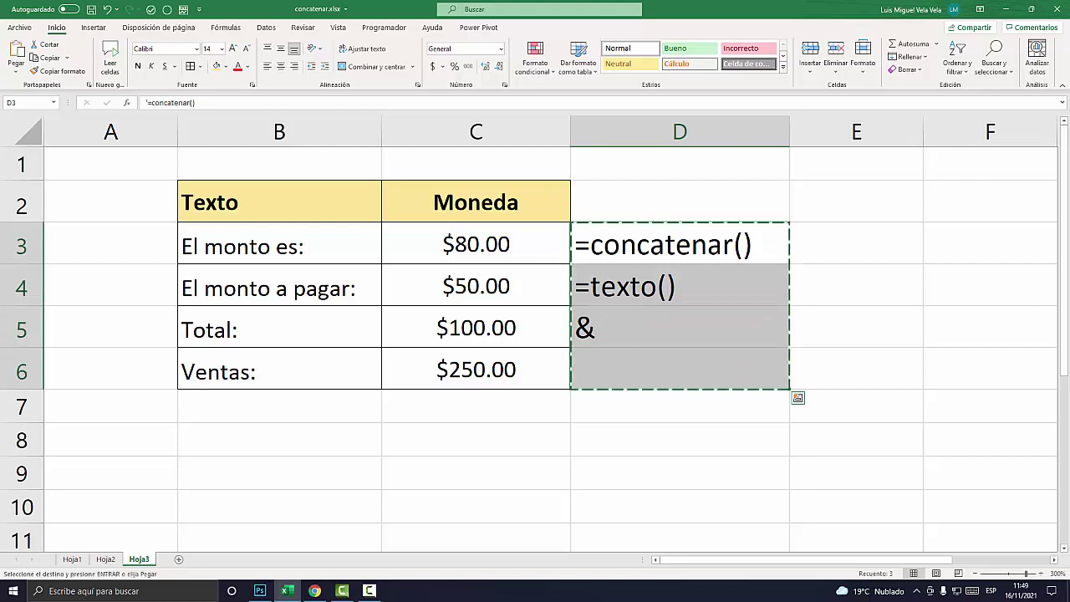
click(856, 244)
key(ctrl+v)
- Enter =CONCATENAR(B3;C3) in D3 to join the B3 label with the C3 amount
click(680, 244)
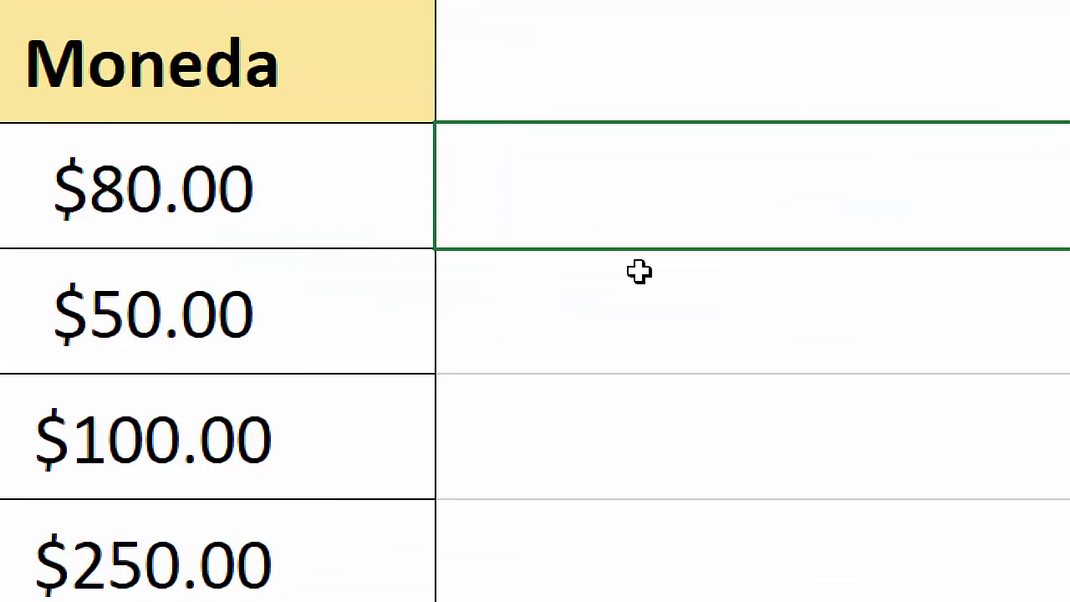
key(F2)
text(=)
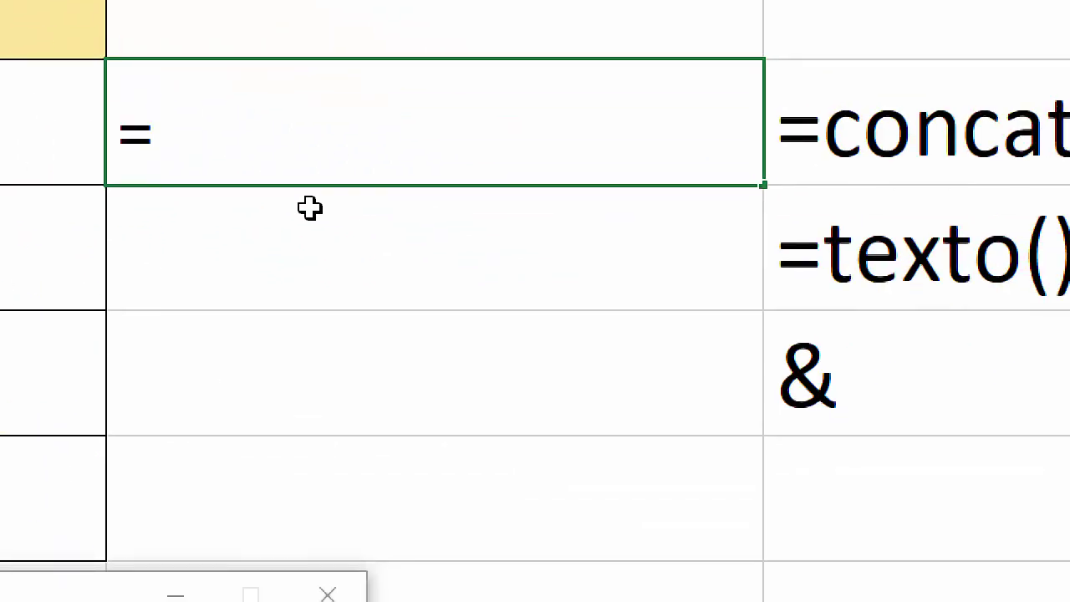
text(conca)
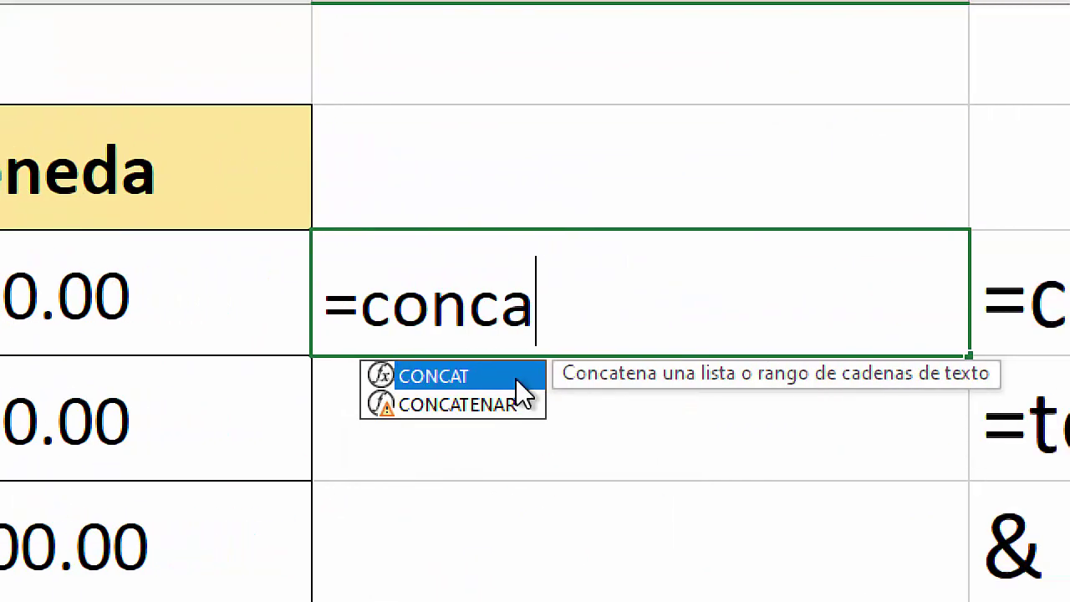
double_click(518, 405)
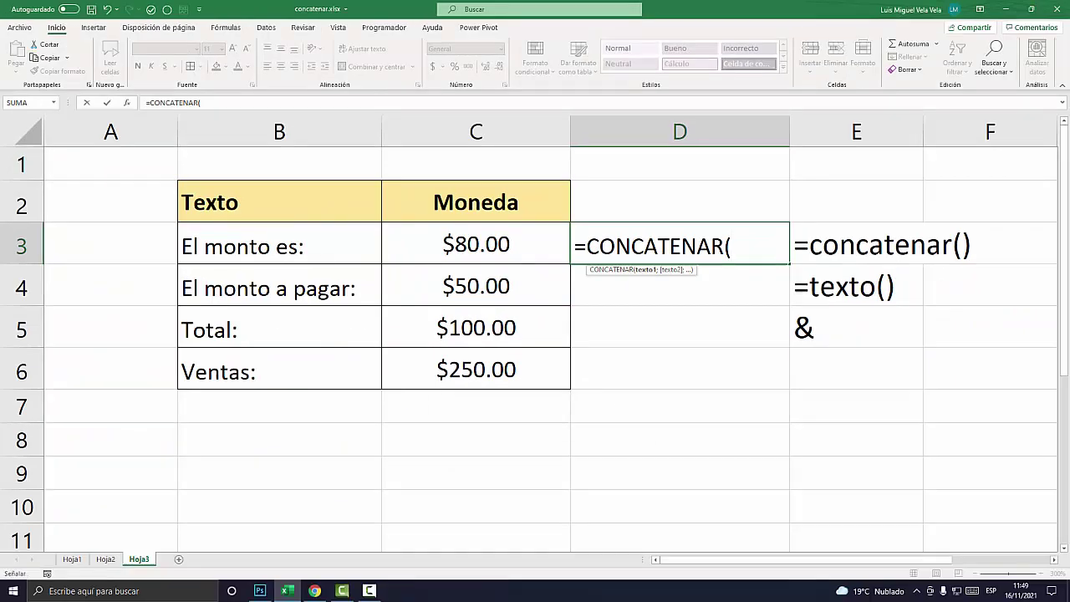
click(279, 244)
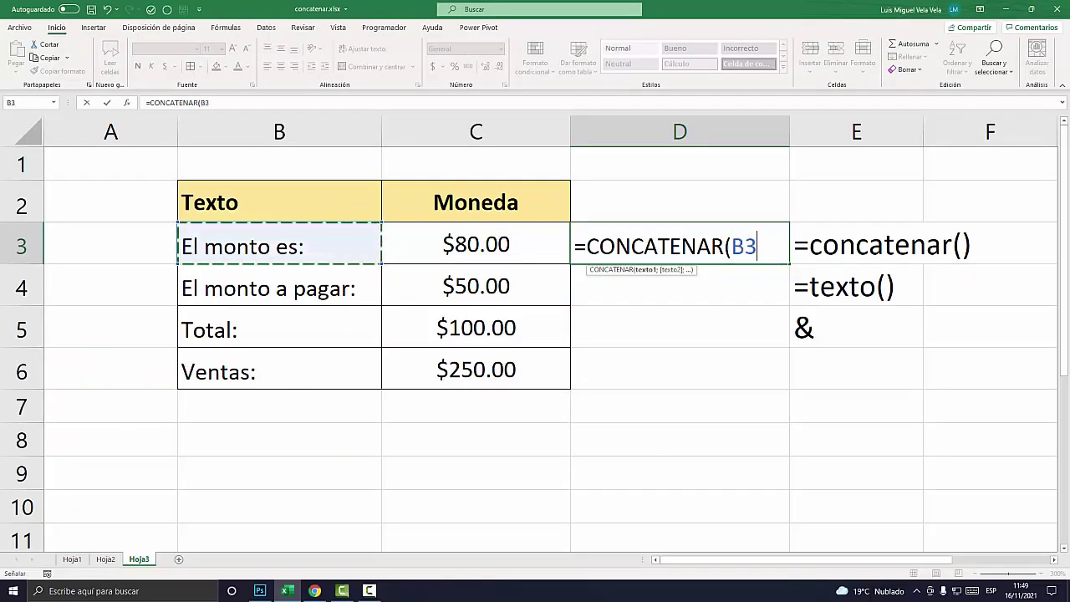
text(;)
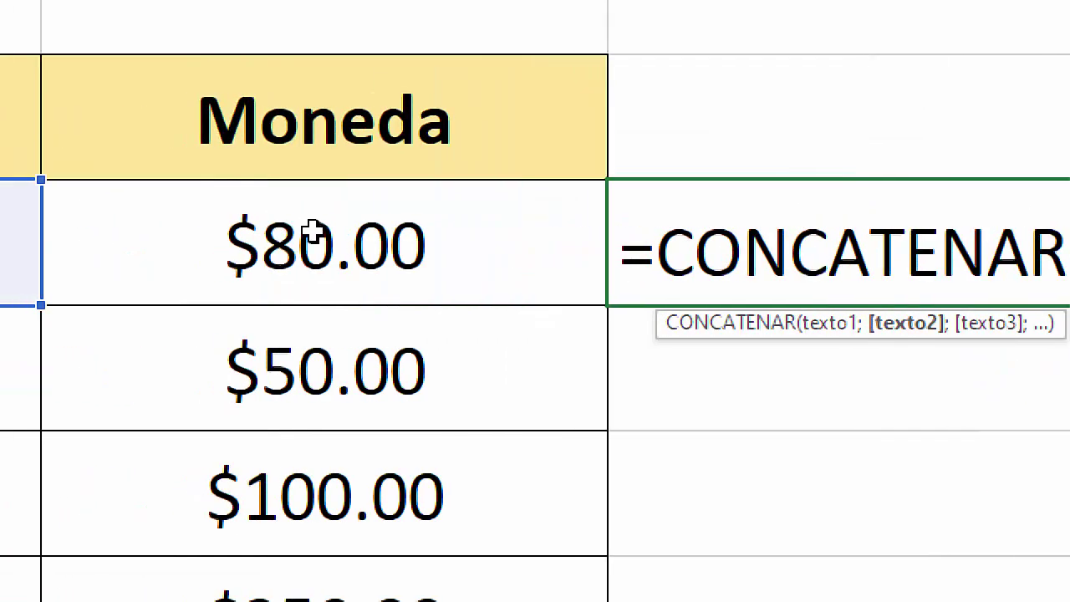
click(314, 233)
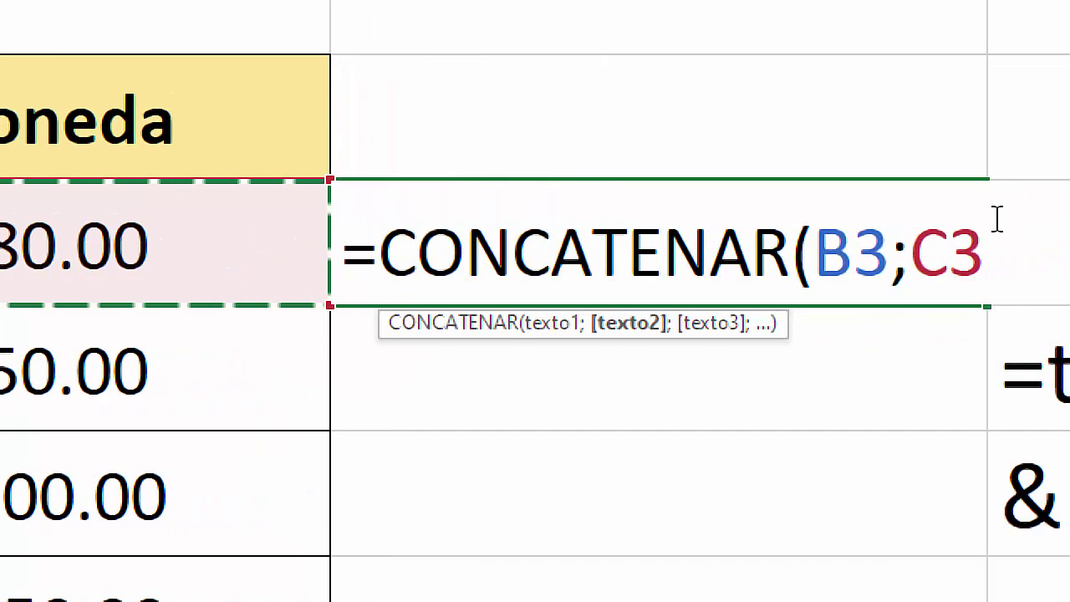
text())
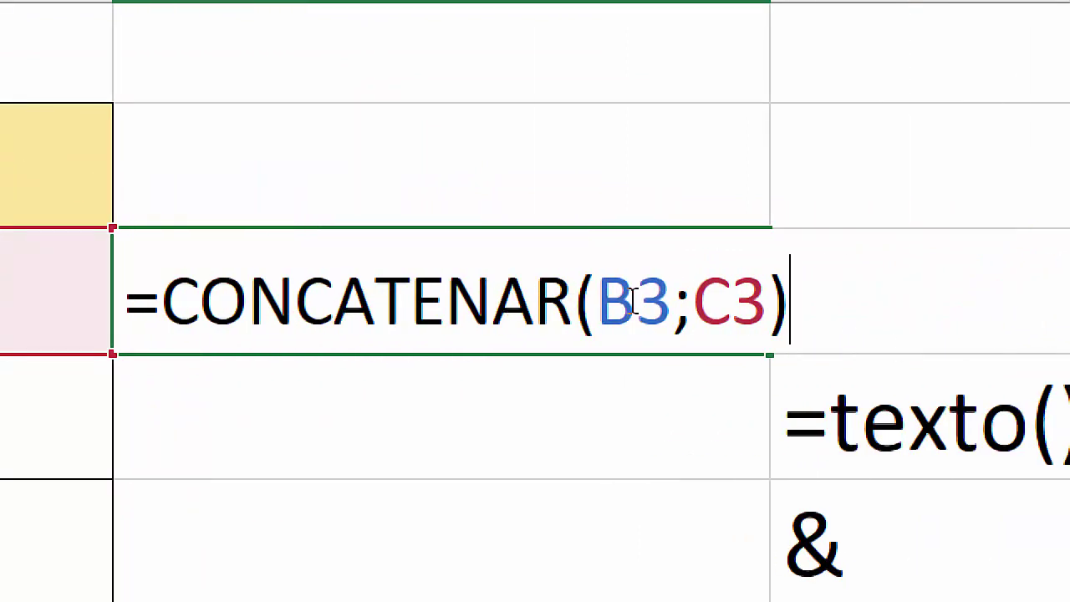
click(636, 299)
click(691, 299)
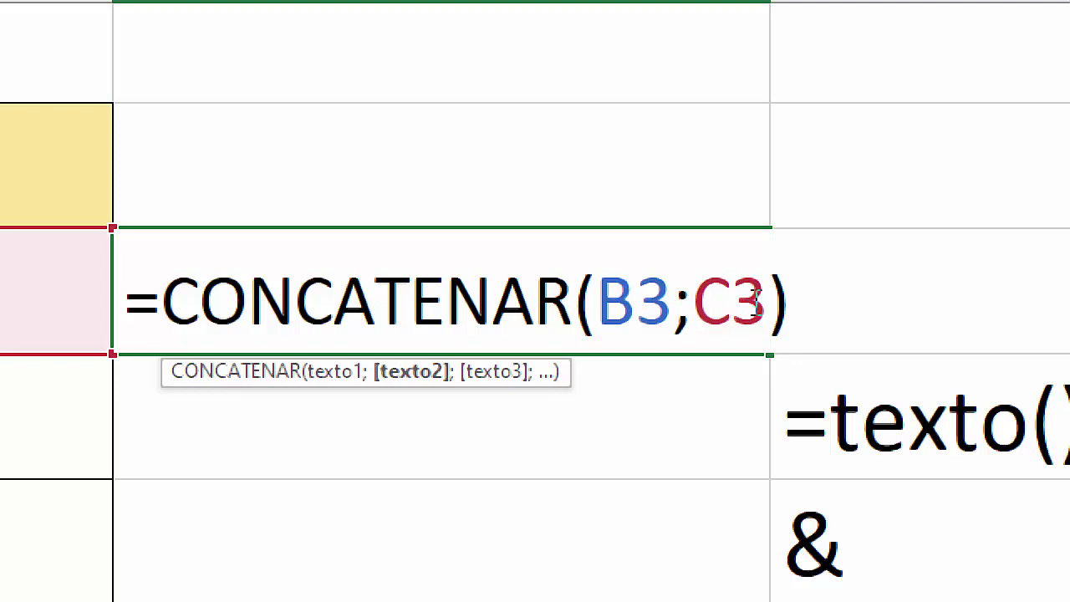
text(;)
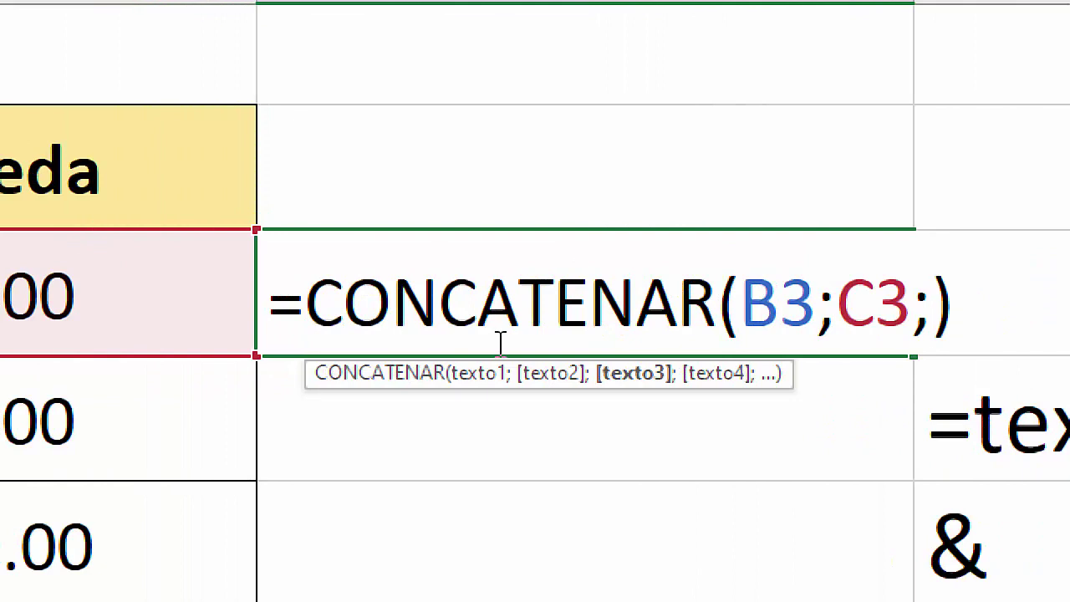
key(BackSpace)
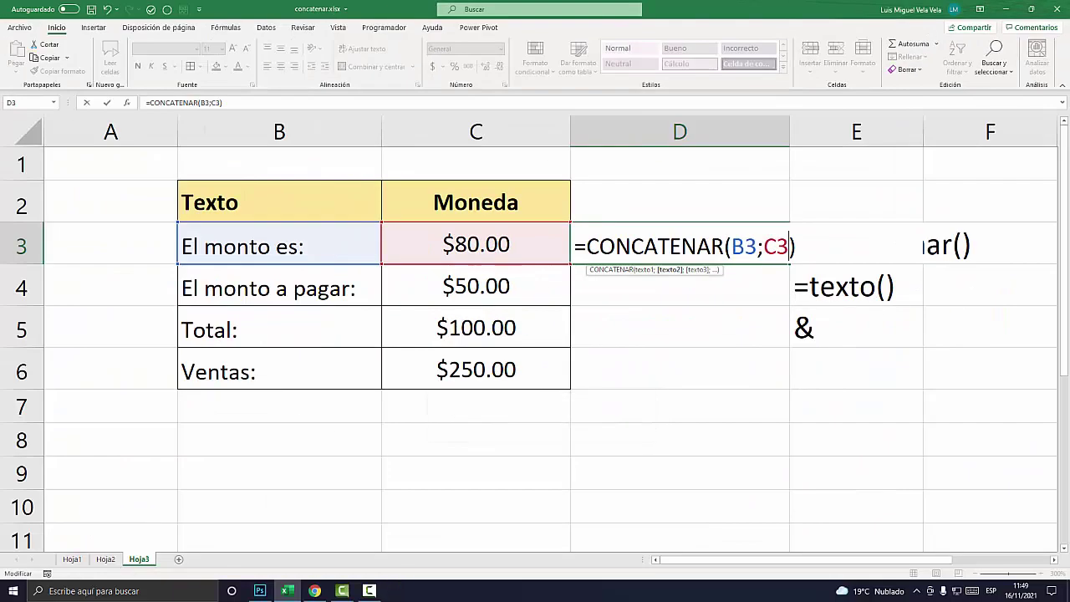
key(Return)
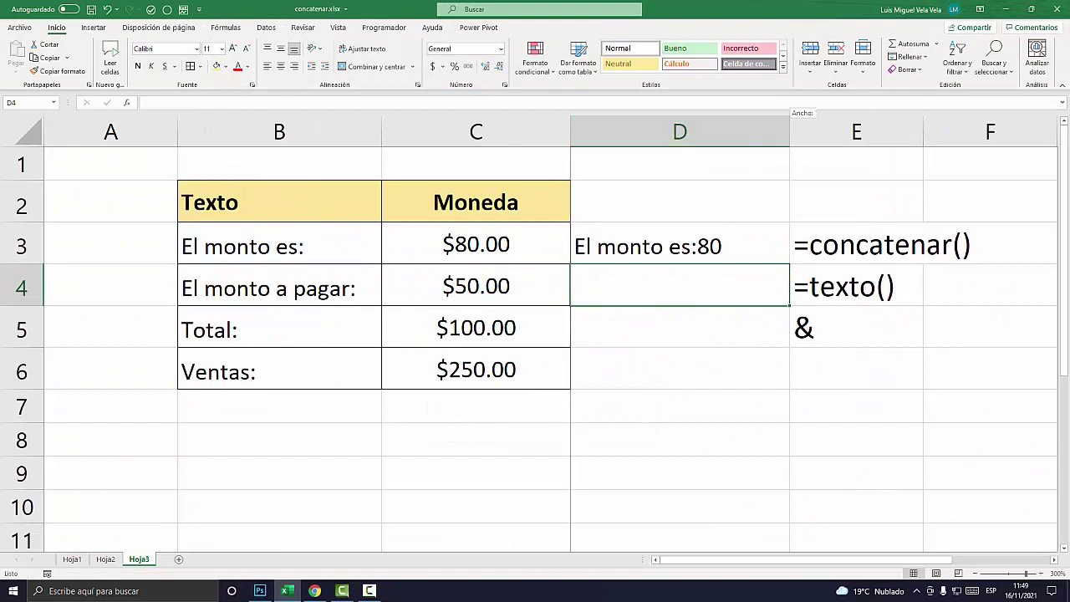
- Widen column D and insert a " " argument before C3 in D3's CONCATENAR formula
drag(790, 131, 849, 131)
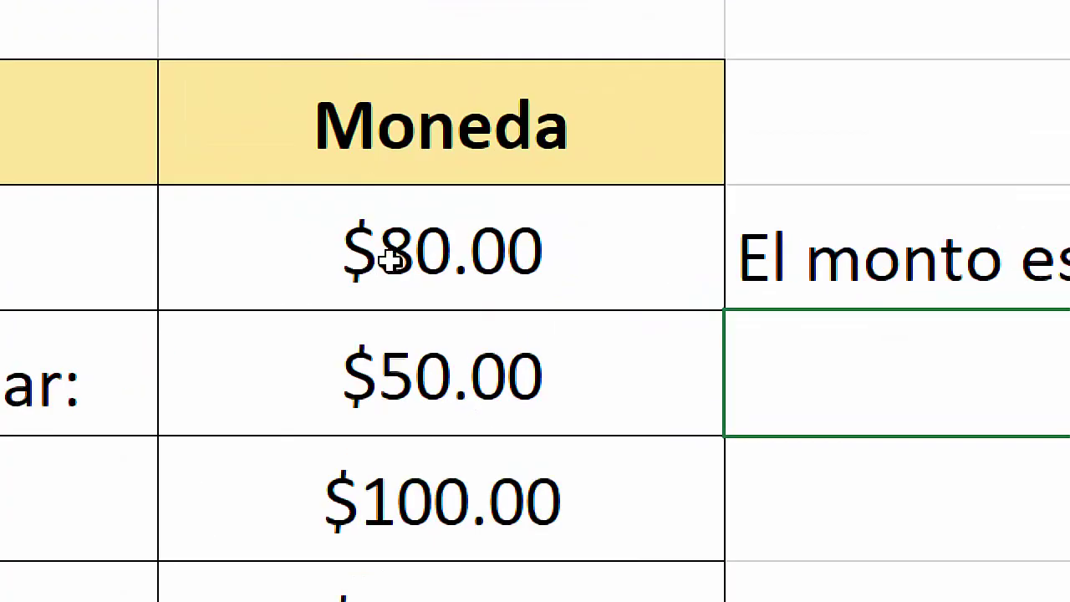
click(485, 237)
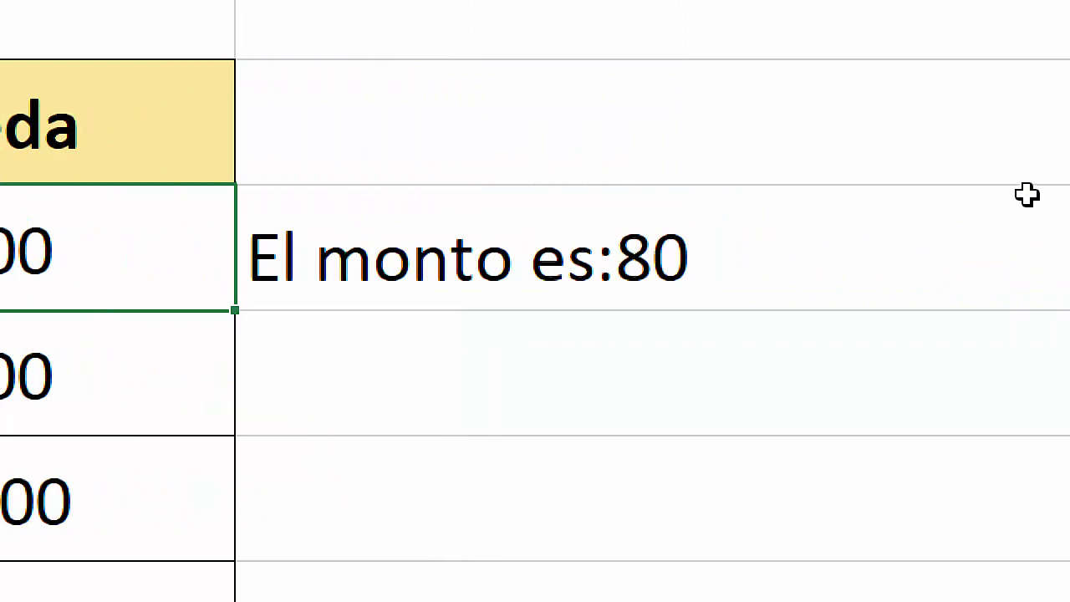
double_click(650, 256)
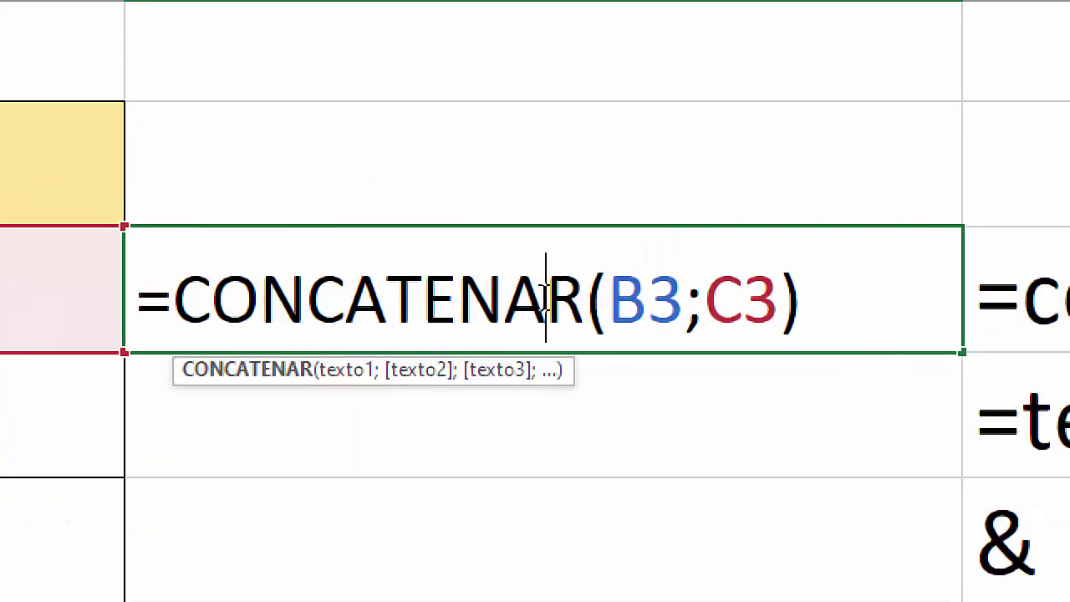
click(690, 318)
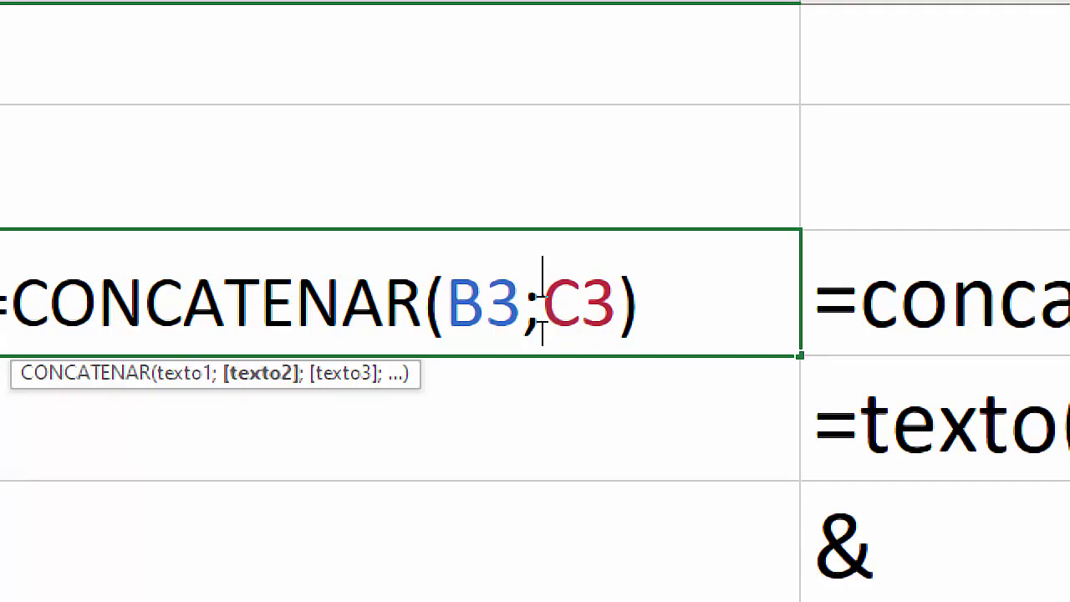
text(" )
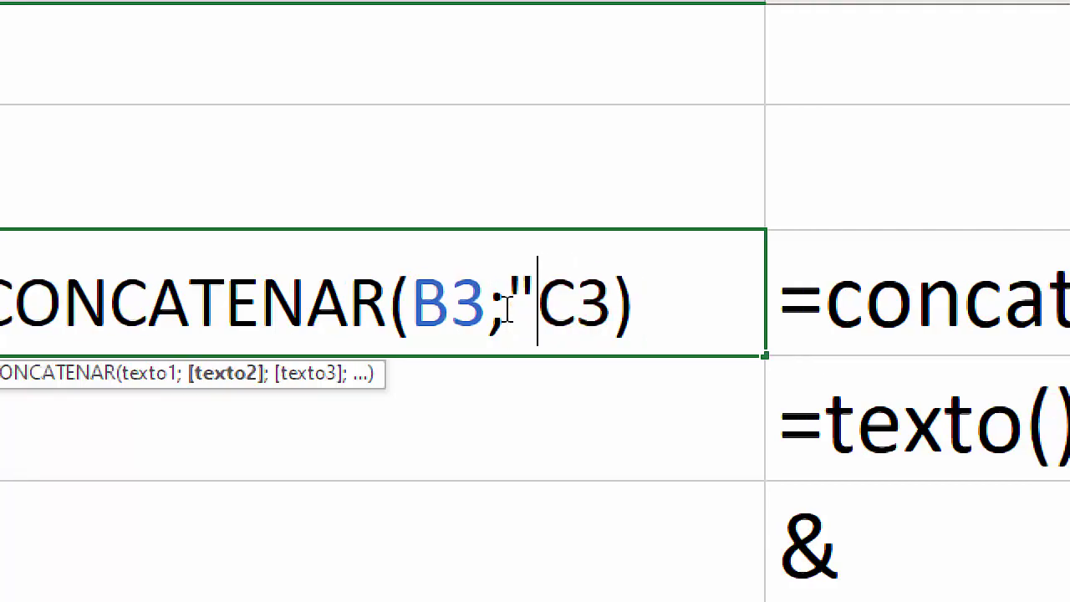
text(";)
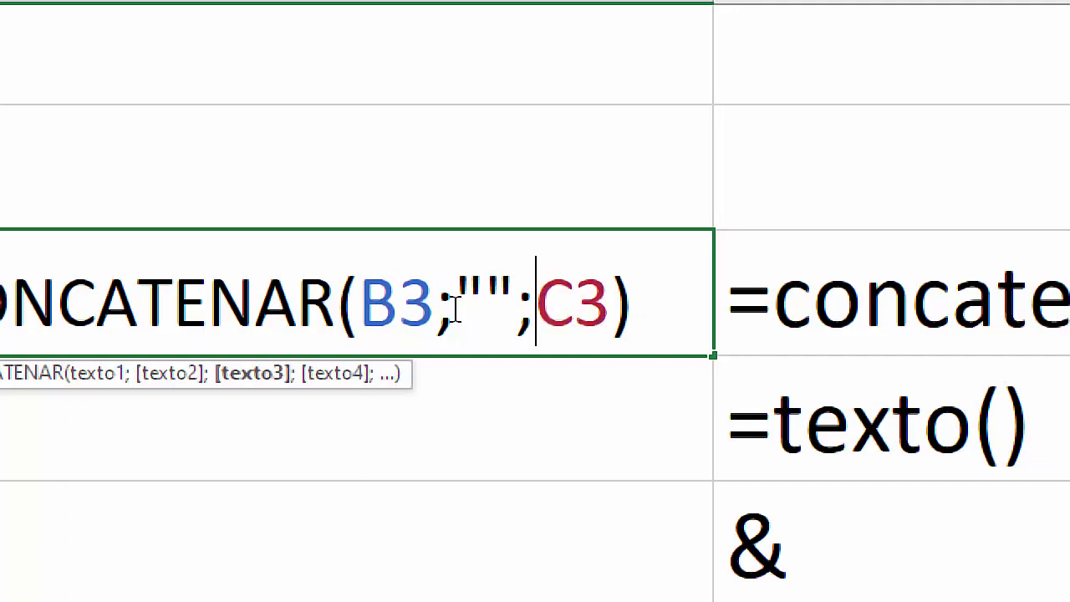
- Check the B3, quoted space and C3 parts, then commit =CONCATENAR(B3;" ";C3)
drag(433, 312, 359, 311)
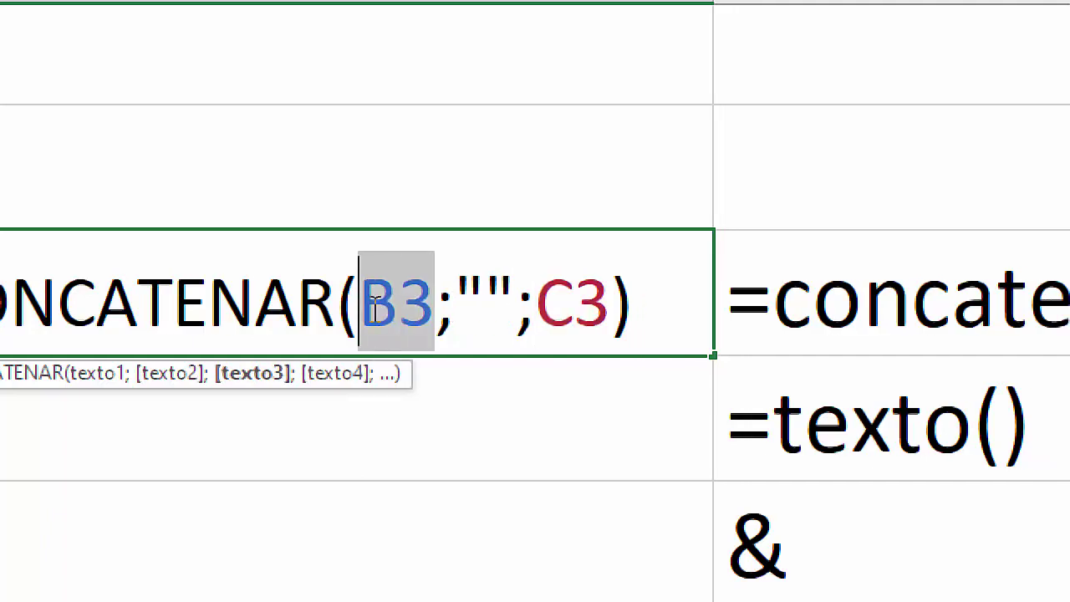
click(436, 311)
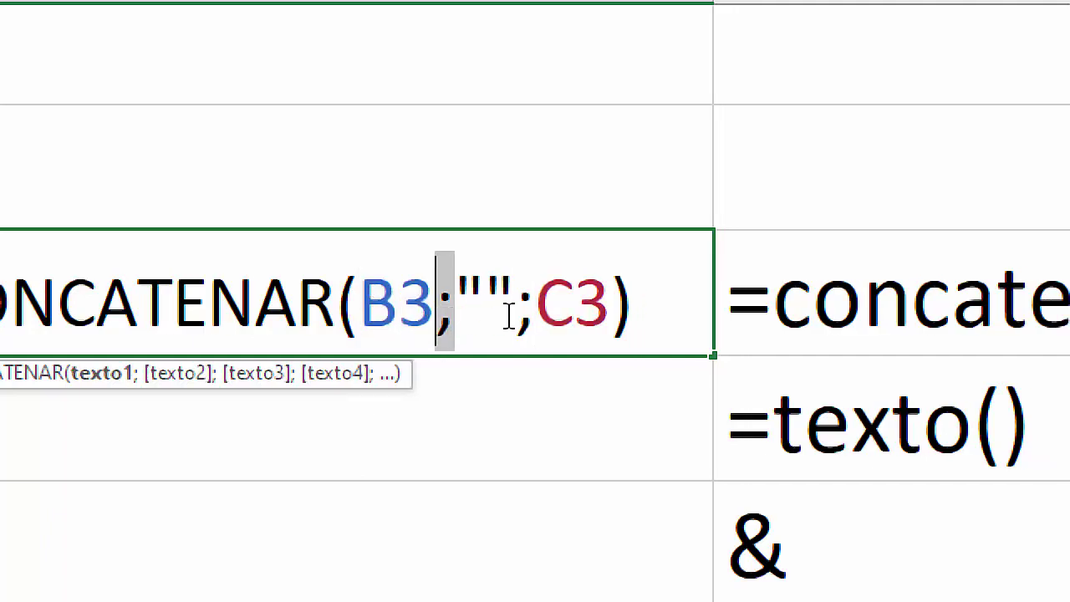
drag(515, 310, 484, 310)
click(488, 307)
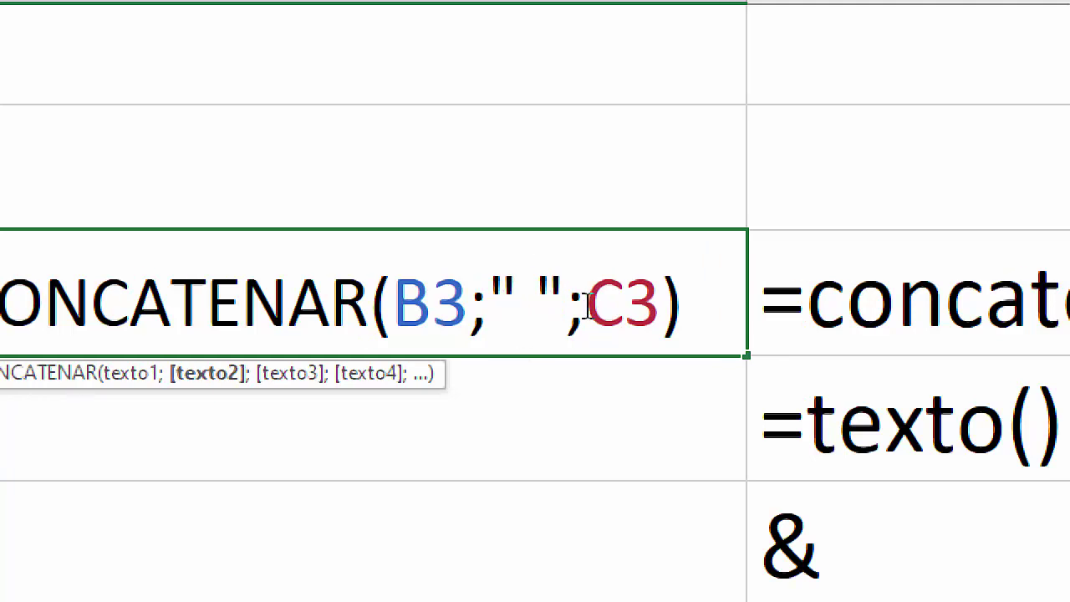
drag(587, 309, 572, 310)
click(659, 304)
key(shift+Left)
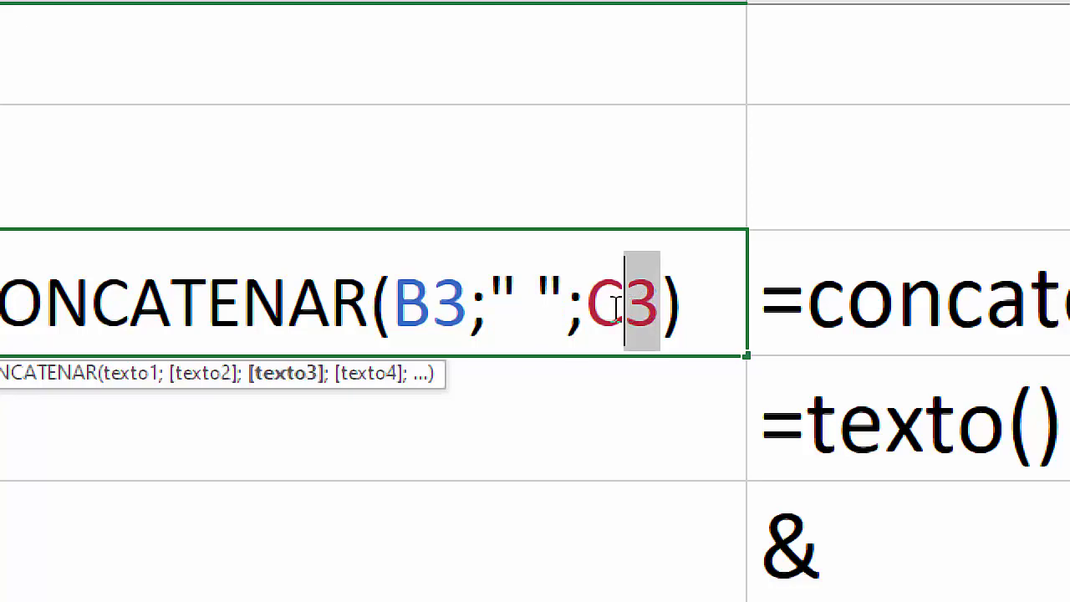
key(shift+Left)
click(659, 305)
key(Return)
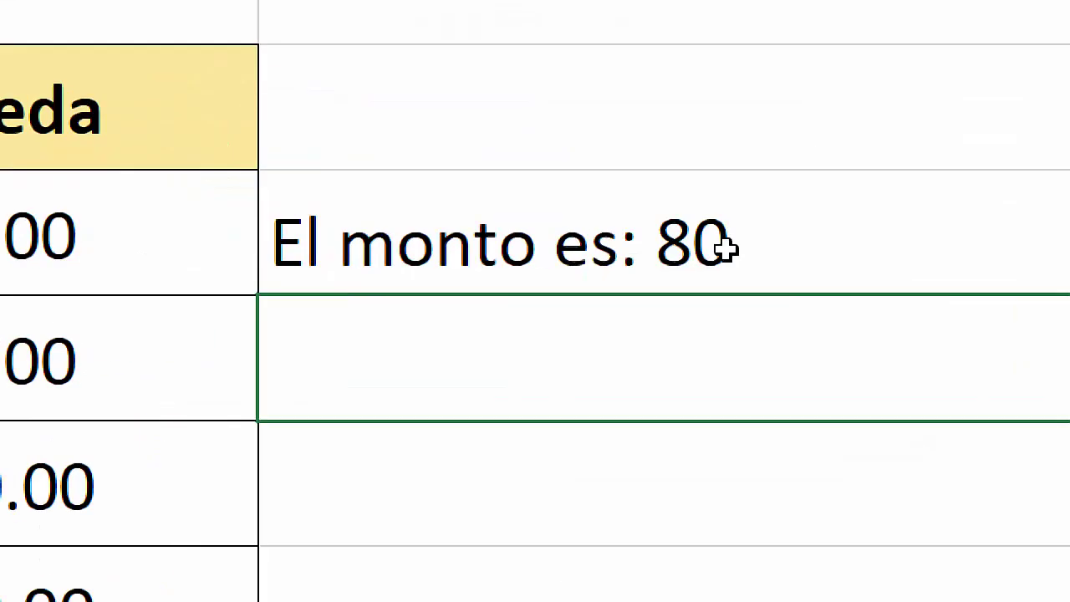
- Replace the space separator in D3's CONCATENAR formula with a colon separator
click(724, 247)
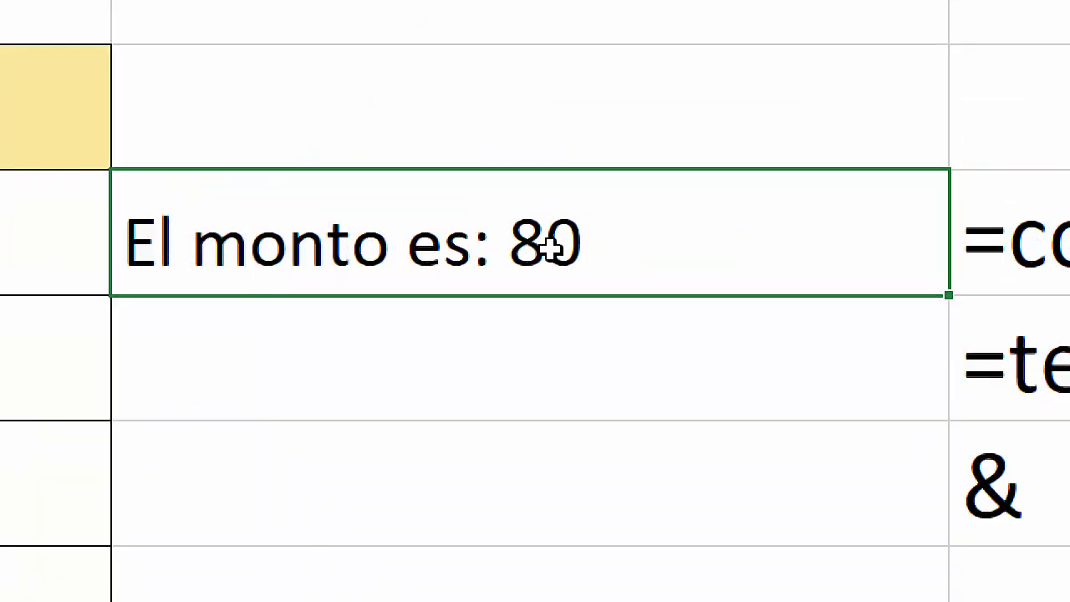
double_click(551, 246)
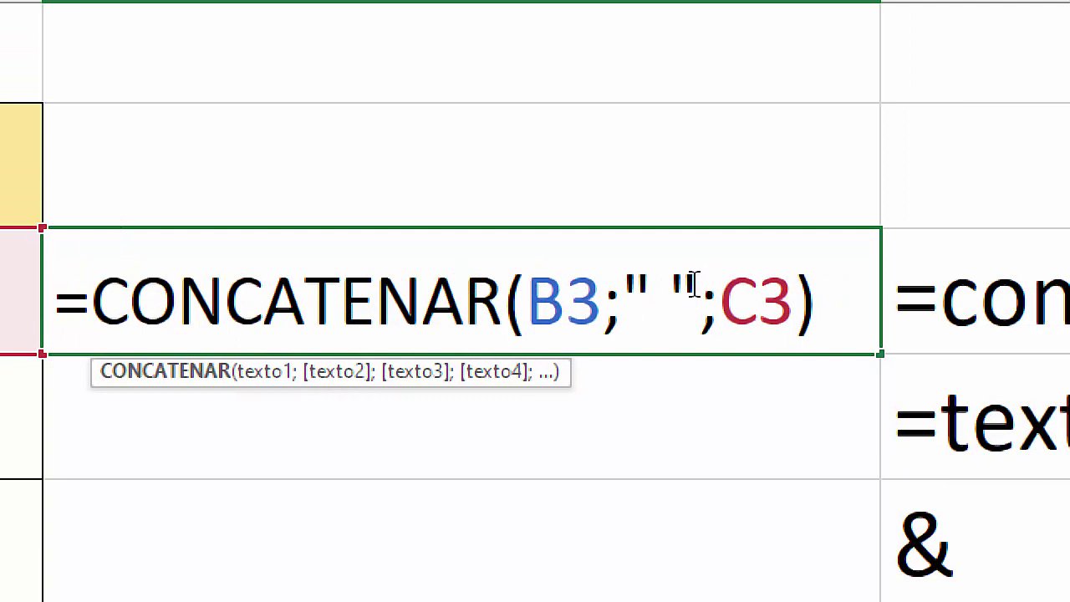
drag(694, 284, 641, 294)
key(Delete)
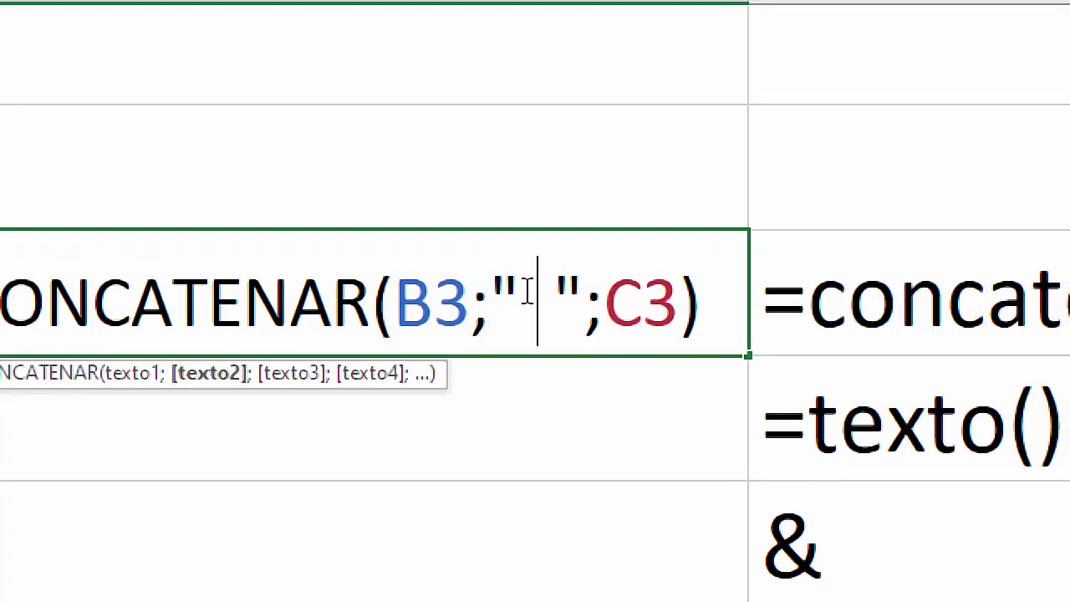
text(:)
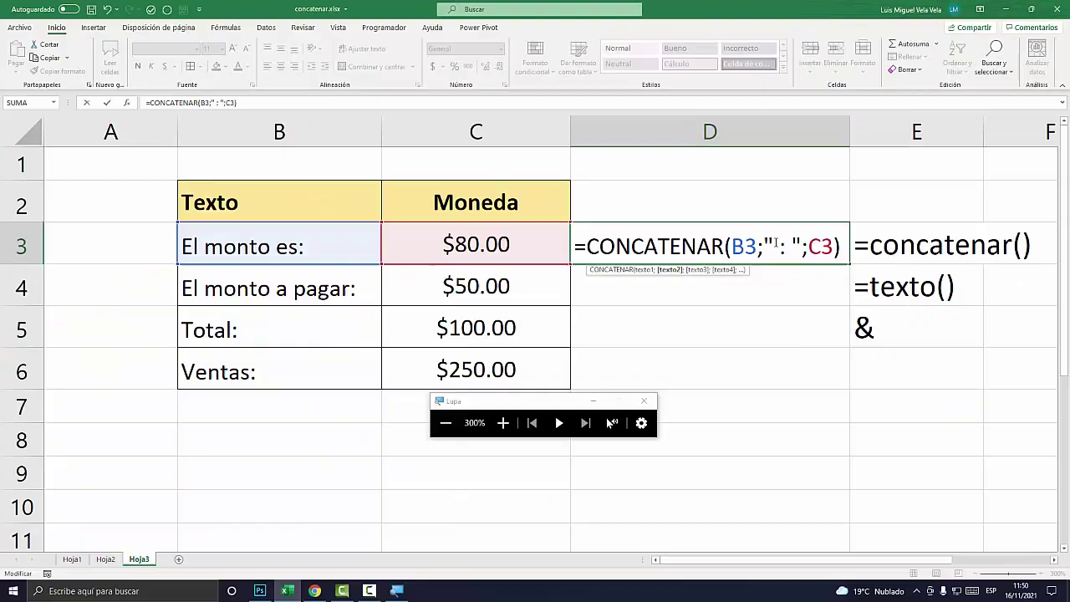
key(Return)
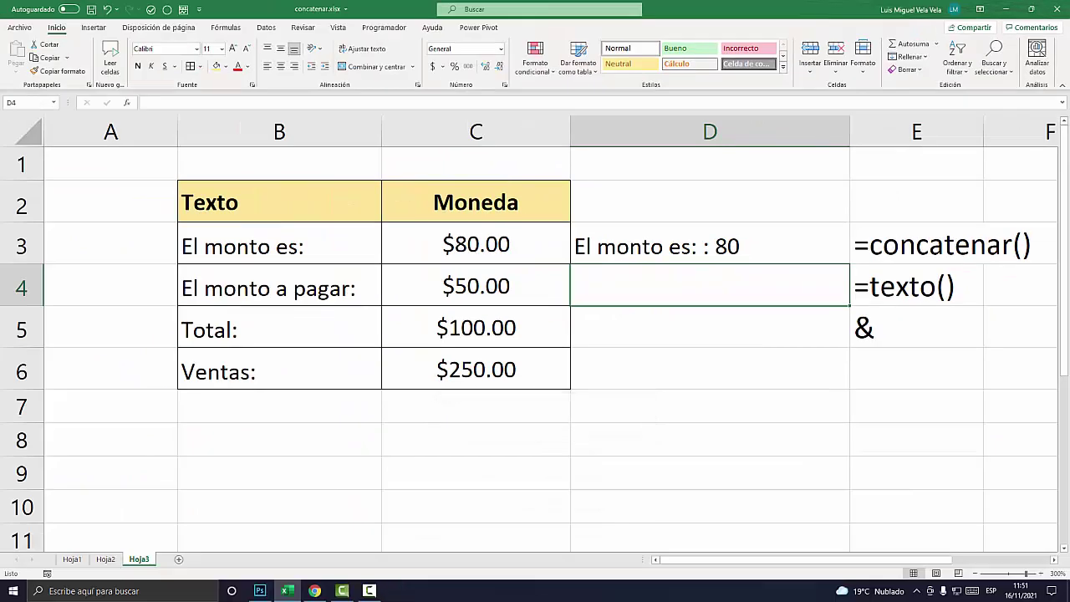
- Delete the trailing colon from the B3 label so it reads 'El monto es'
click(279, 244)
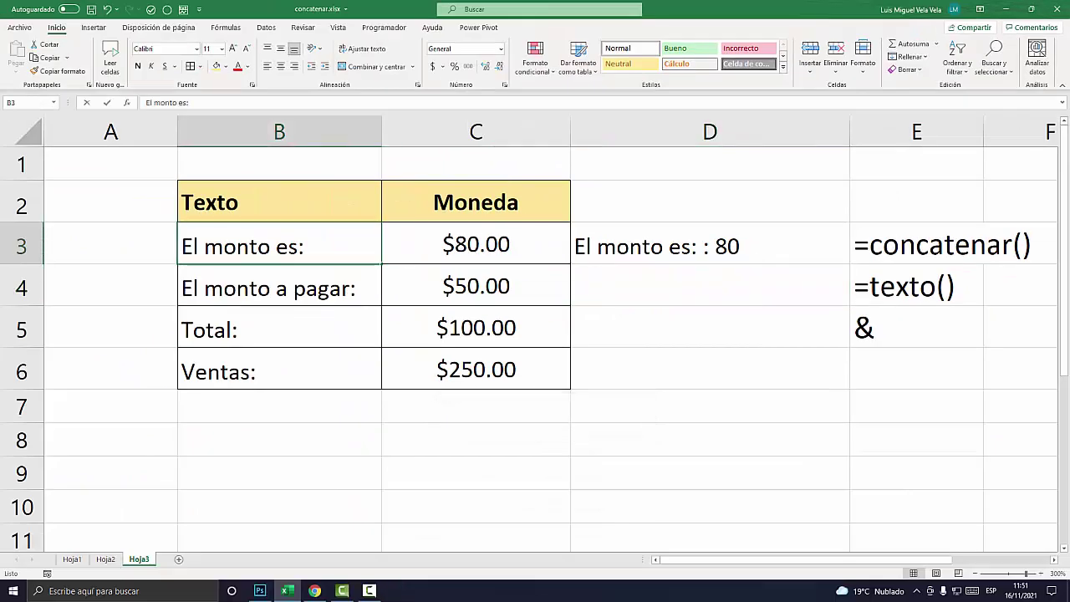
double_click(222, 246)
click(305, 245)
double_click(305, 245)
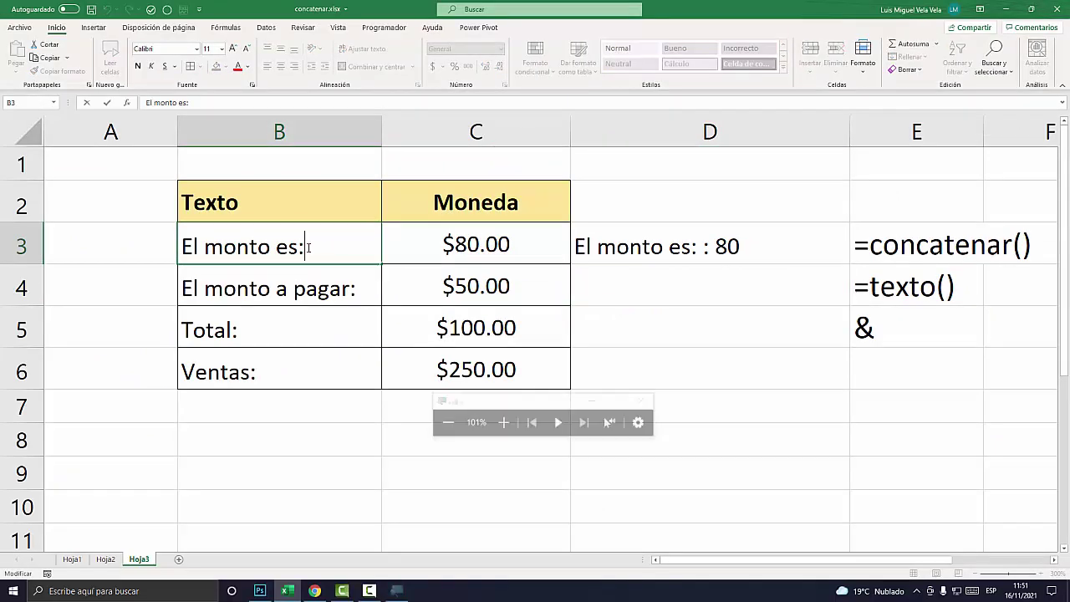
key(BackSpace)
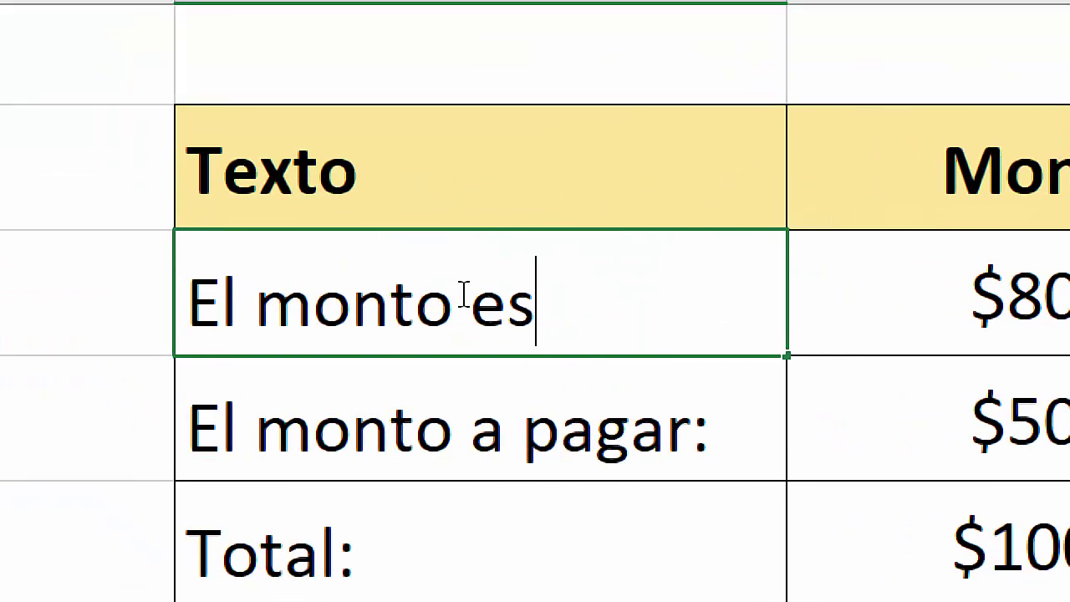
key(Return)
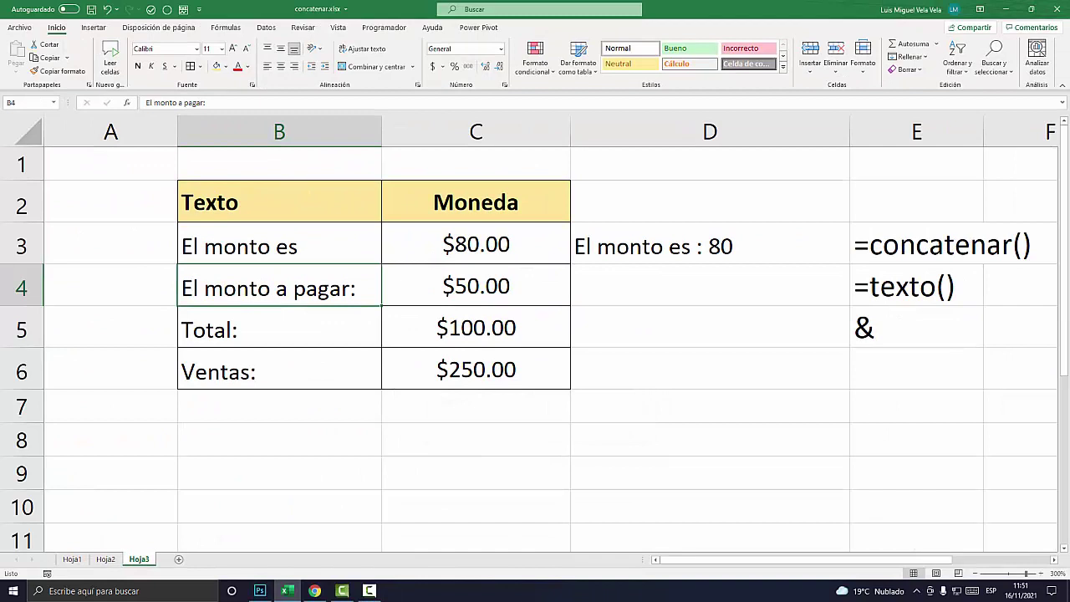
click(476, 243)
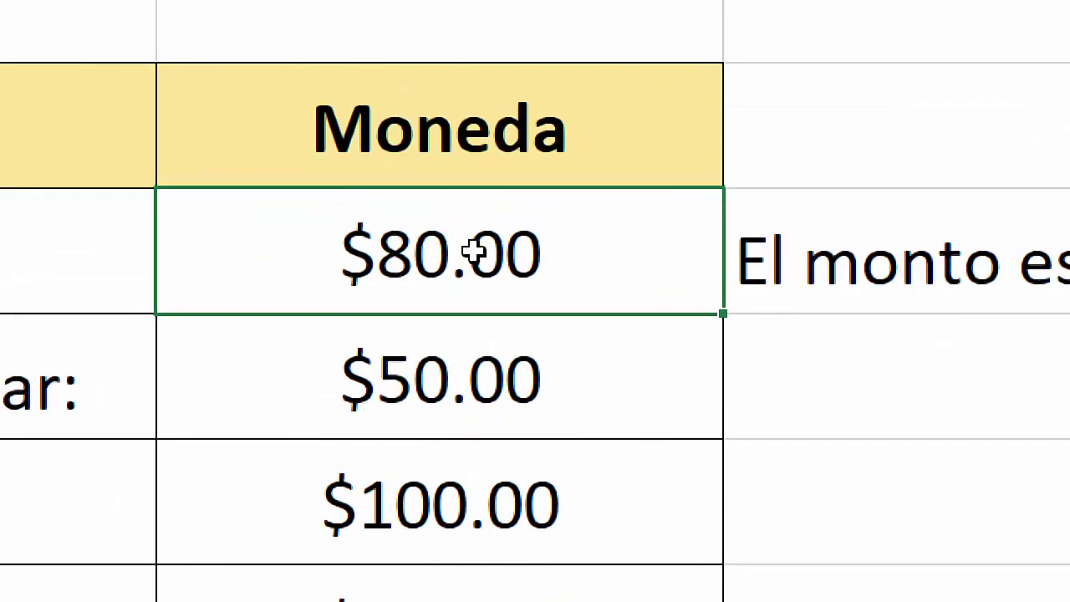
click(757, 248)
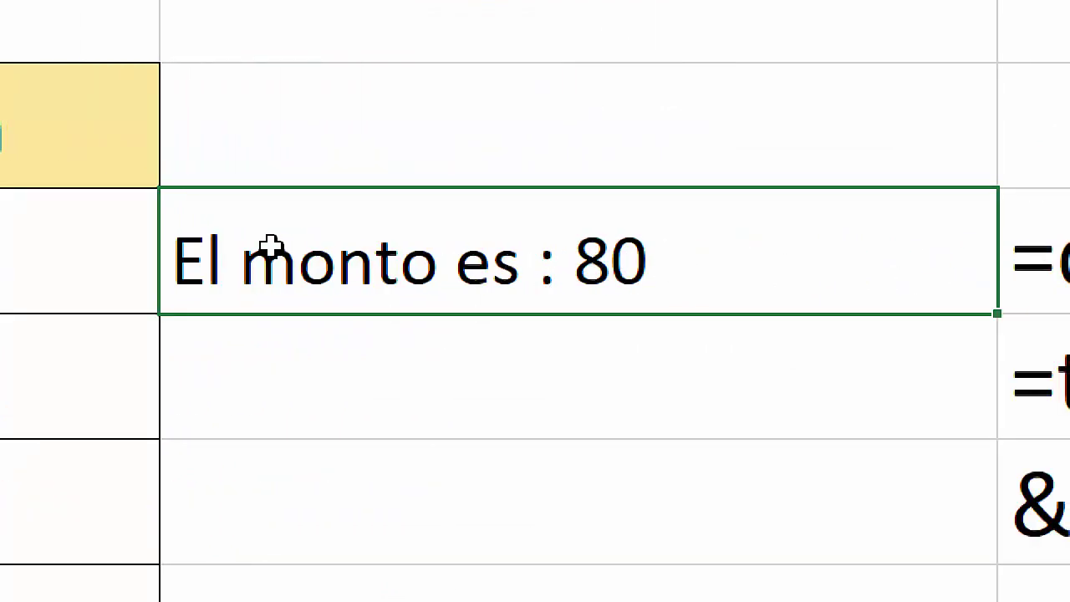
click(390, 213)
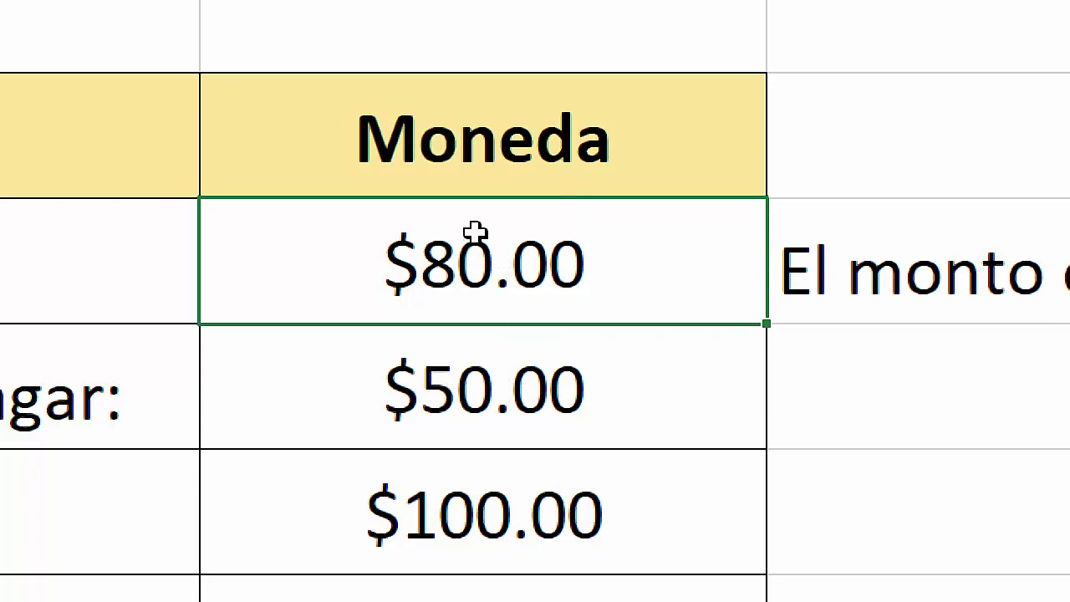
- Open the cell format settings for the $80.00 cell and show the custom formats
right_click(461, 256)
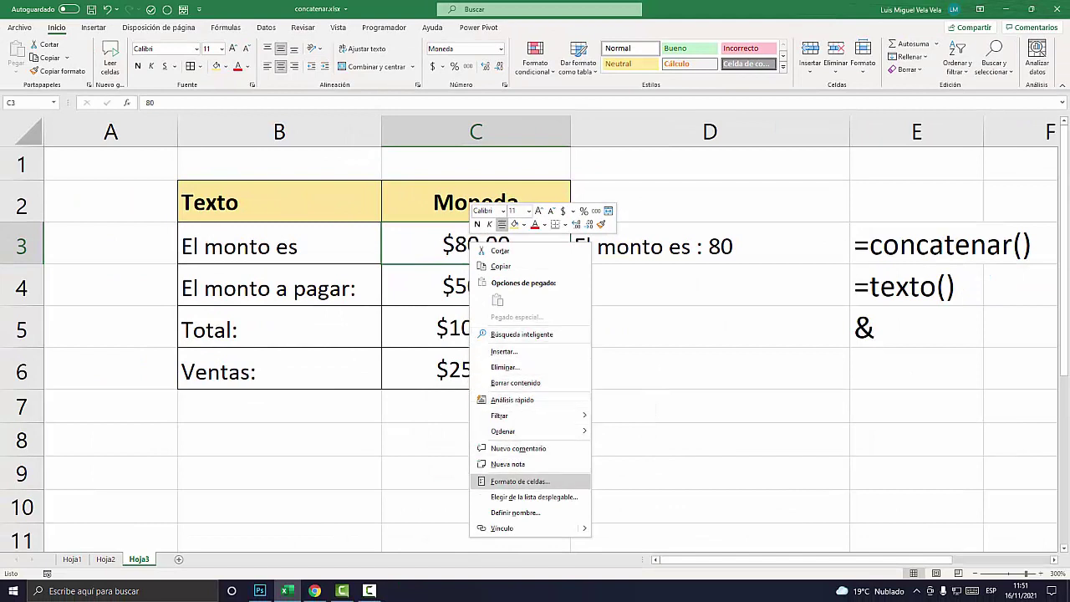
key(super+plus)
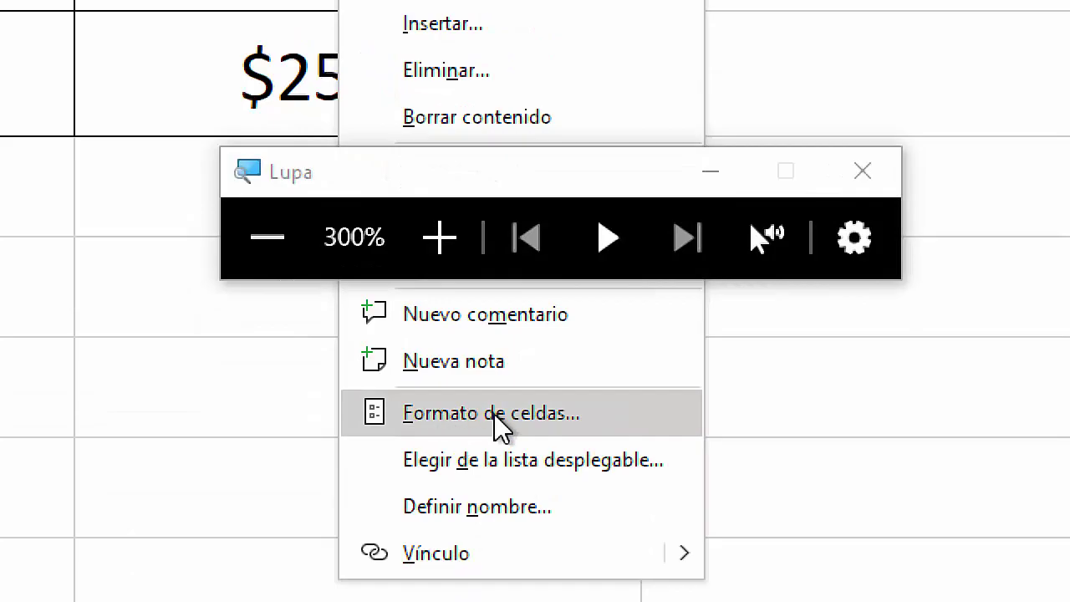
click(499, 422)
key(super+Escape)
mouse_move(618, 311)
mouse_down()
mouse_move(665, 201)
mouse_move(482, 283)
mouse_move(511, 143)
mouse_up()
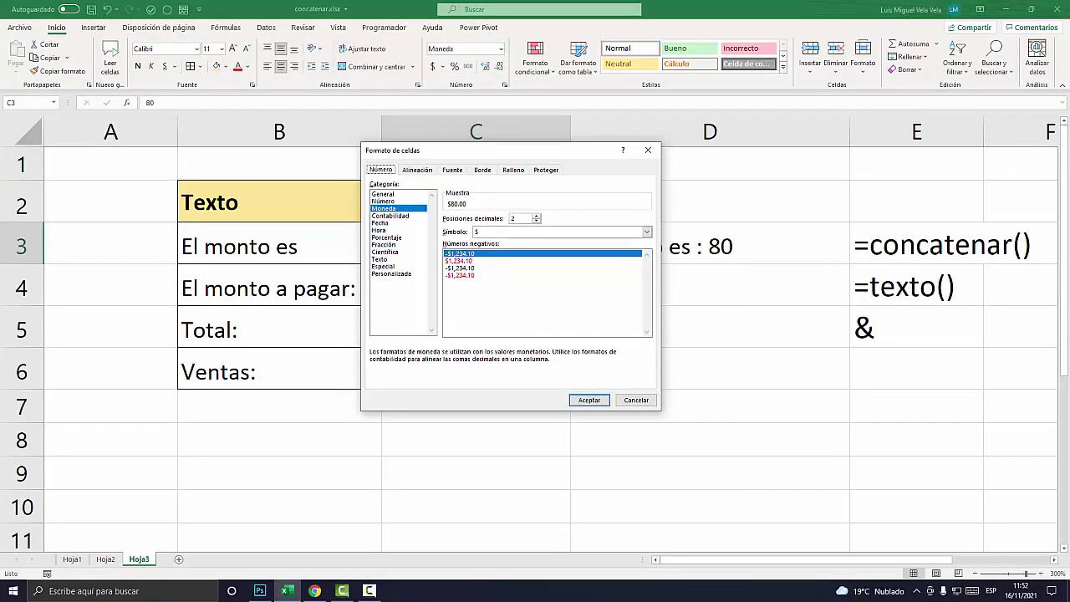
key(super+plus)
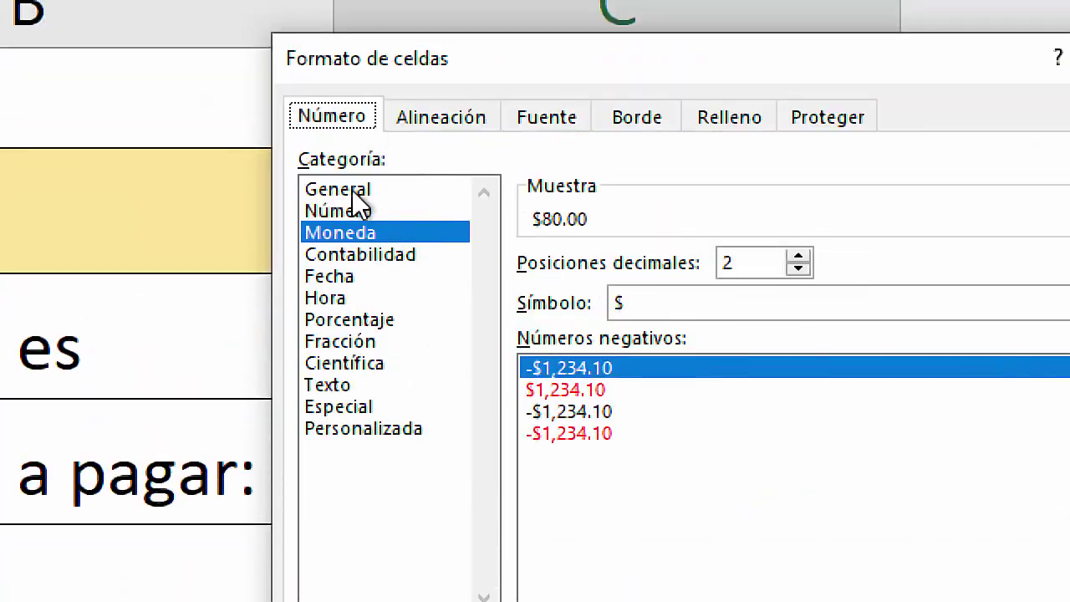
click(368, 428)
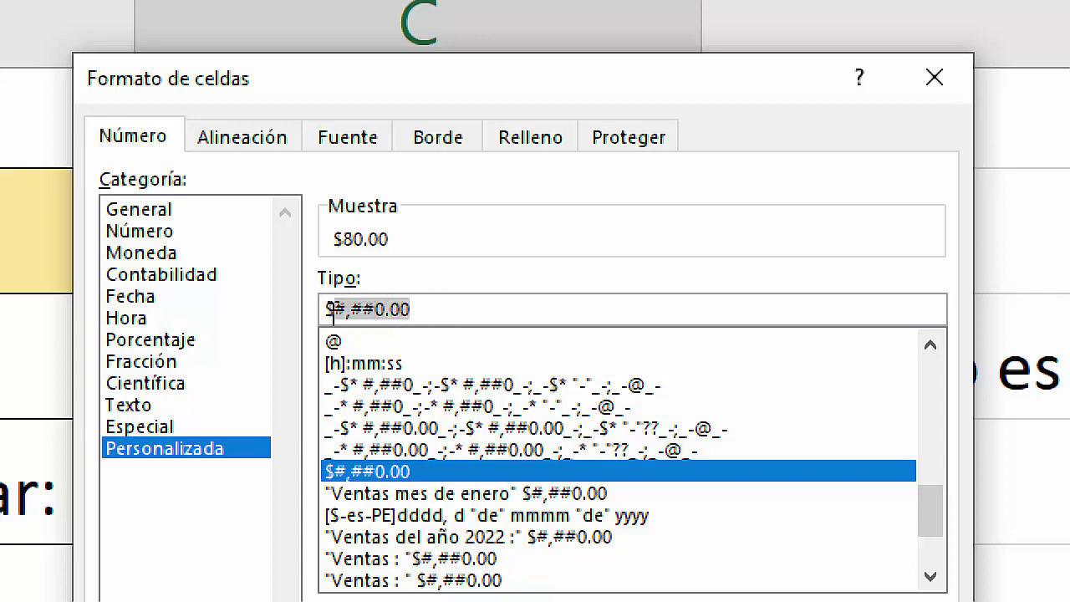
- Copy the $#,##0.00 format code from the Tipo box and close the dialog
drag(442, 307, 326, 310)
right_click(365, 315)
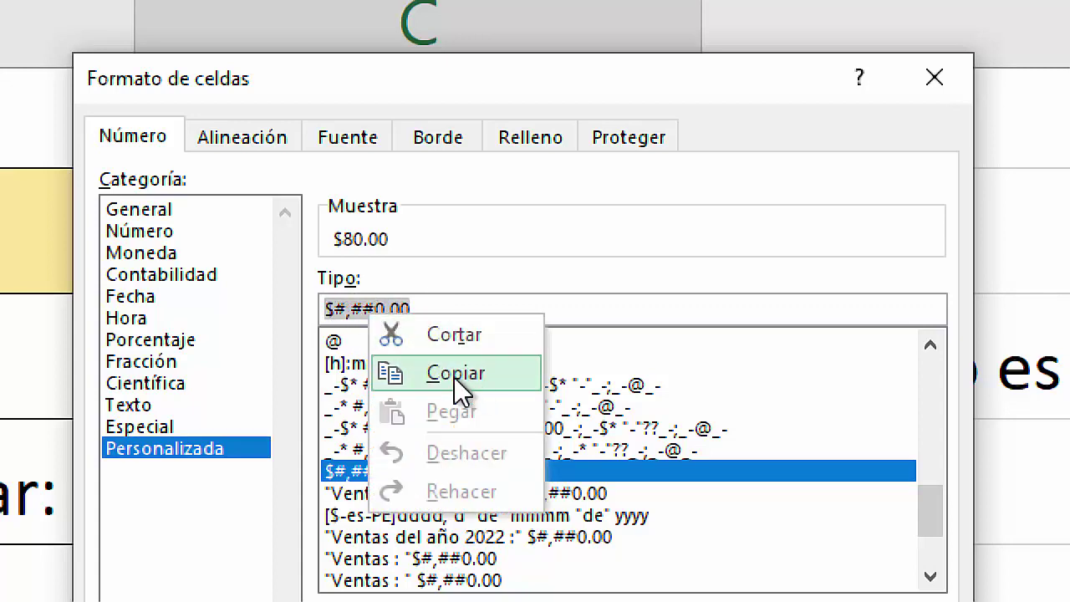
click(456, 378)
right_click(353, 308)
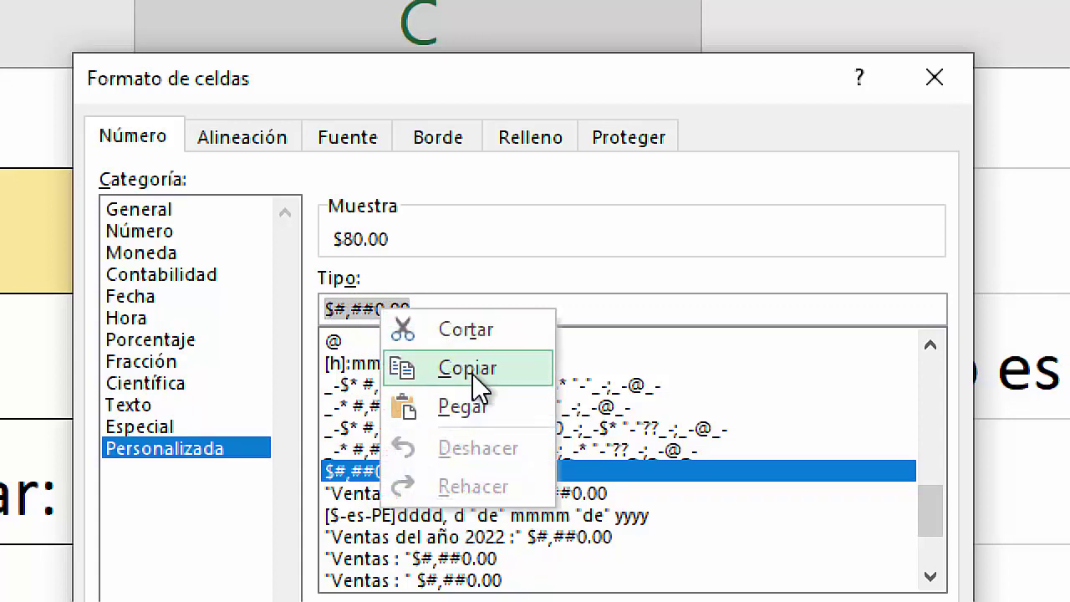
click(472, 376)
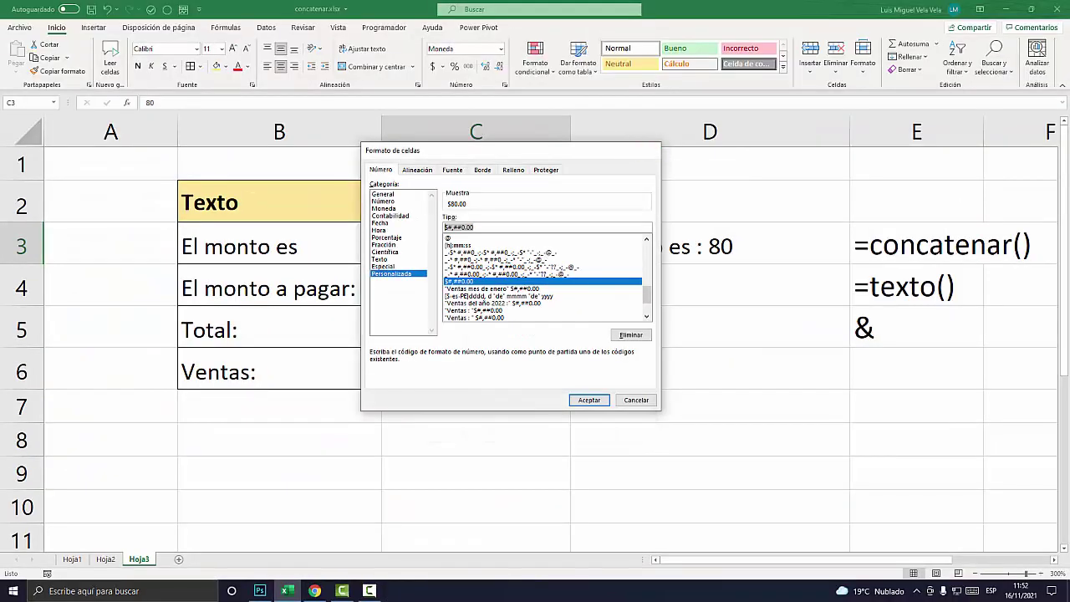
click(649, 148)
- Clear the method notes from E3:E5, leaving D3's formula unchanged
click(710, 244)
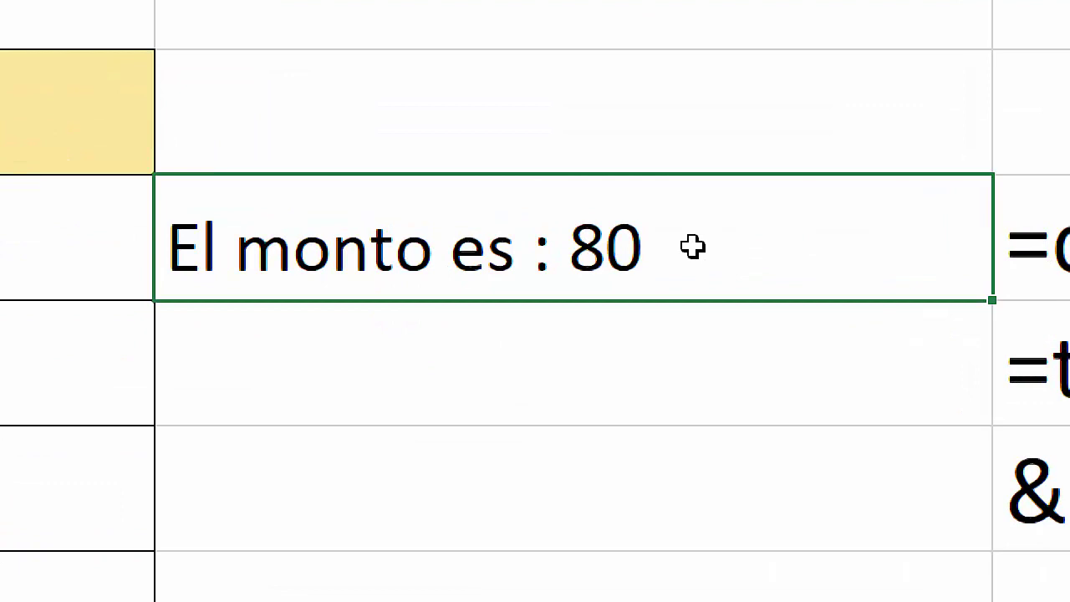
double_click(750, 247)
text(<)
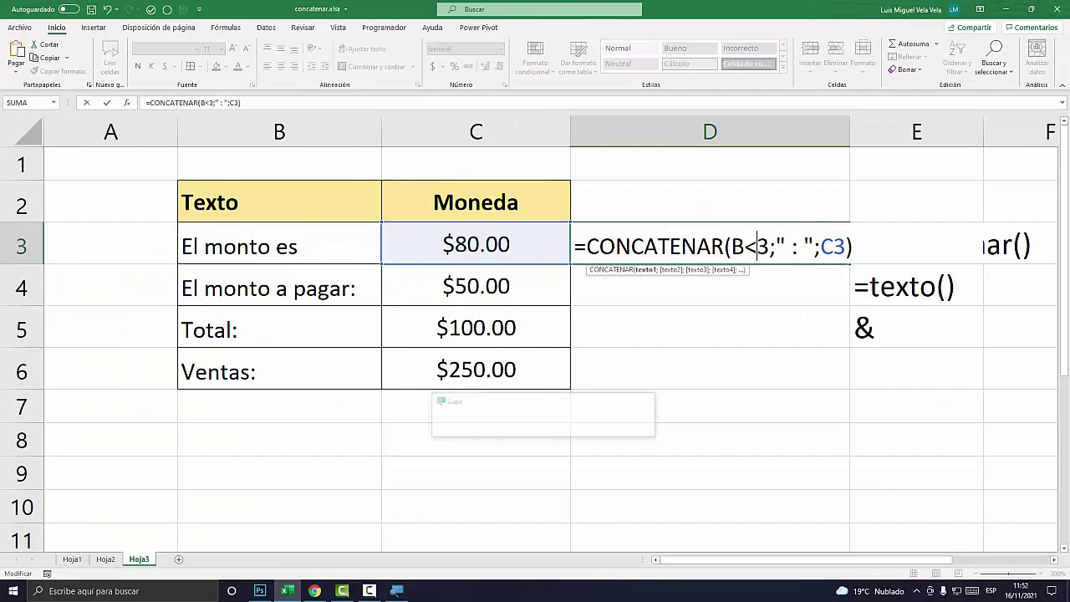
key(Escape)
drag(916, 245, 917, 329)
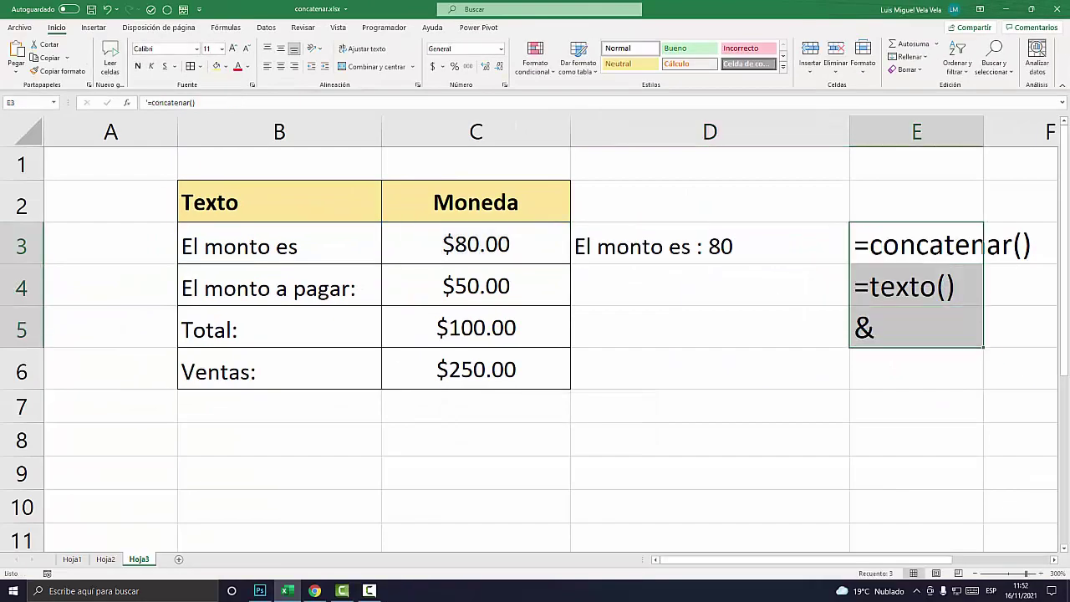
key(Delete)
- Widen column D and open D3's formula with the insertion point just before C3
drag(850, 131, 932, 131)
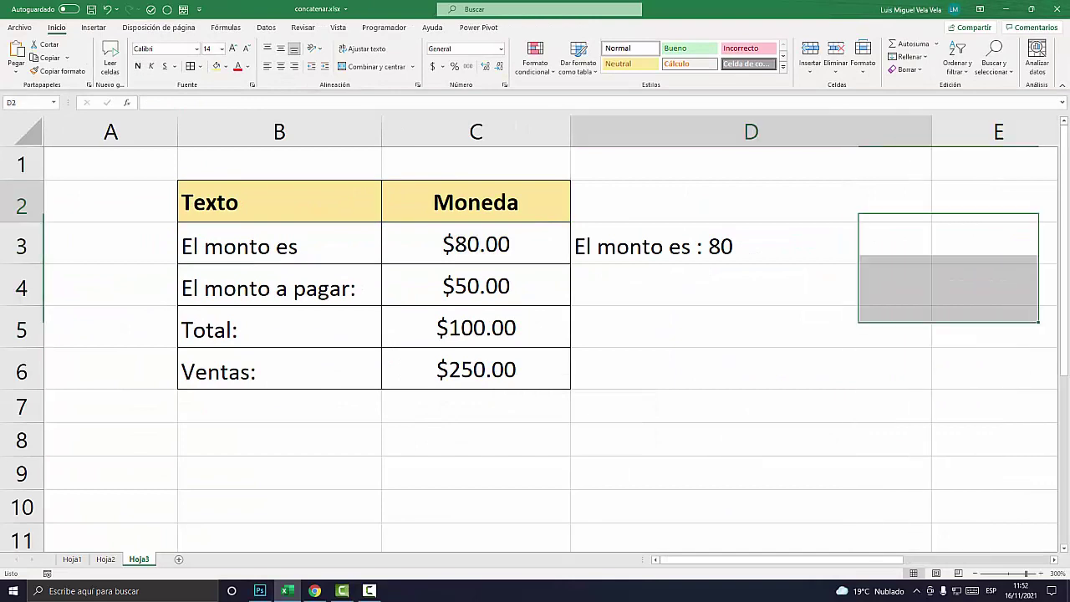
double_click(822, 246)
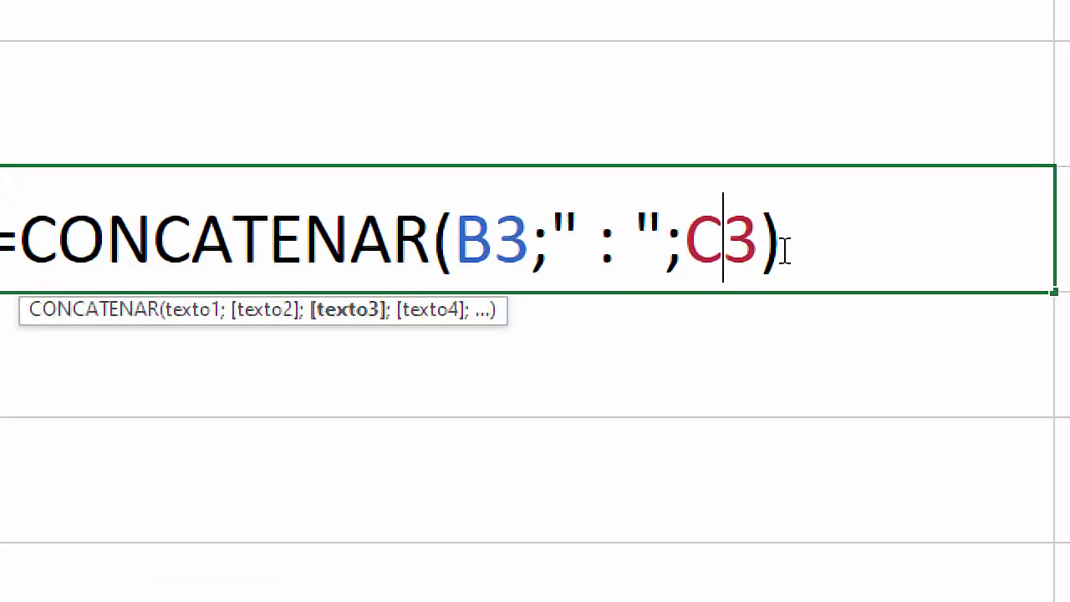
key(Left)
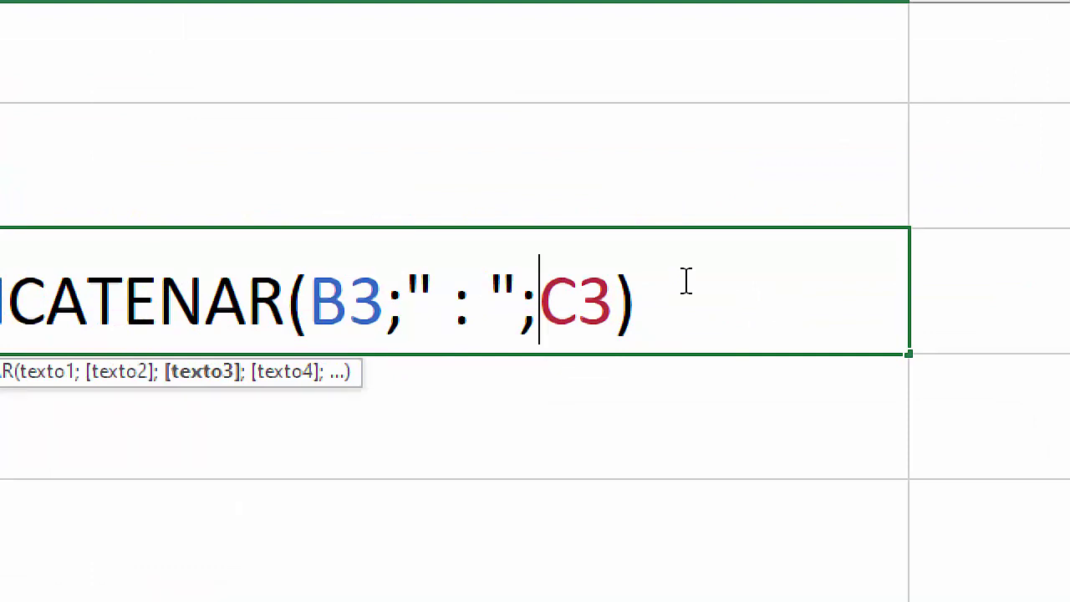
drag(616, 299, 577, 301)
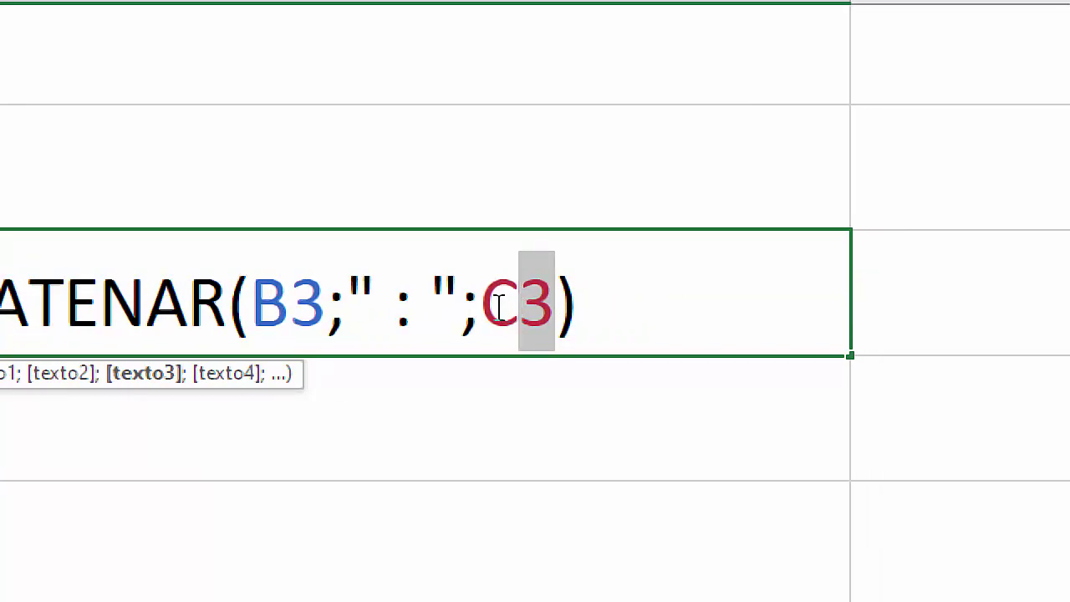
click(490, 303)
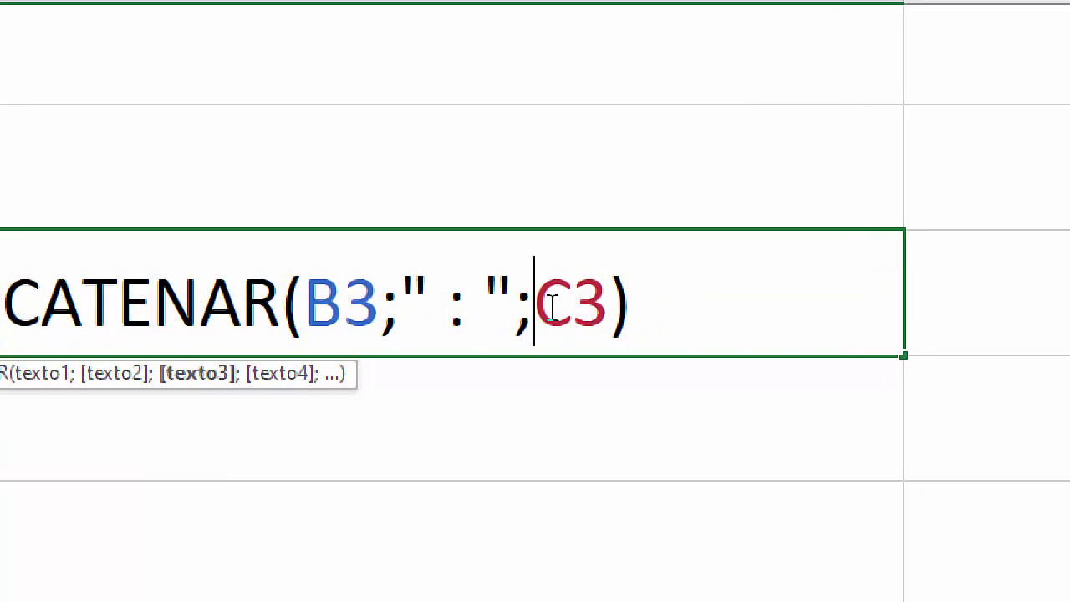
- Wrap C3 as TEXTO(C3;"$#,##0.00") in D3's formula so it shows 'El monto es : $80.00'
text(text)
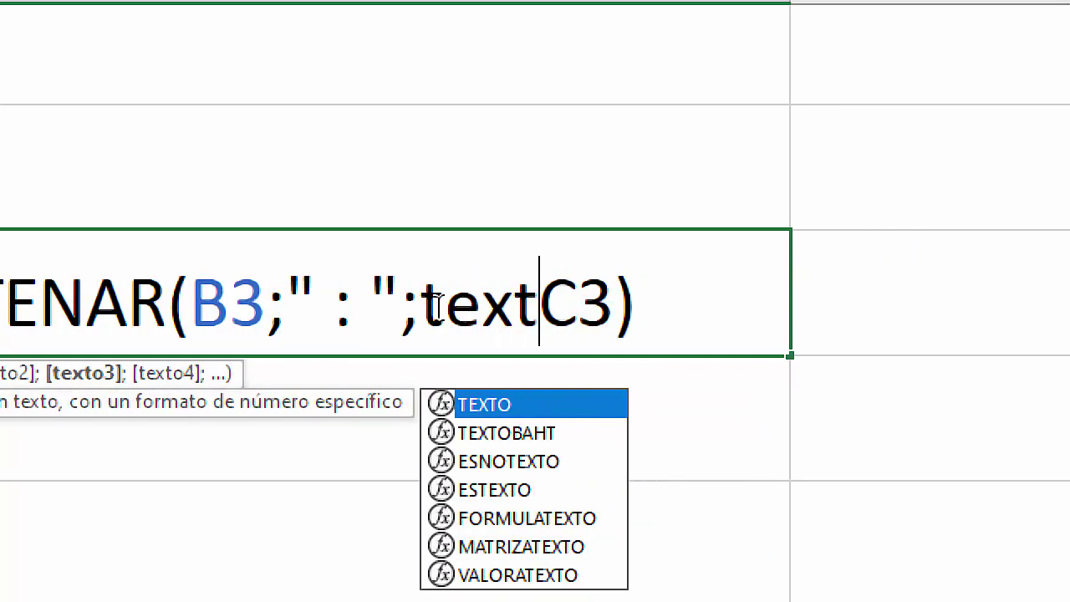
key(Tab)
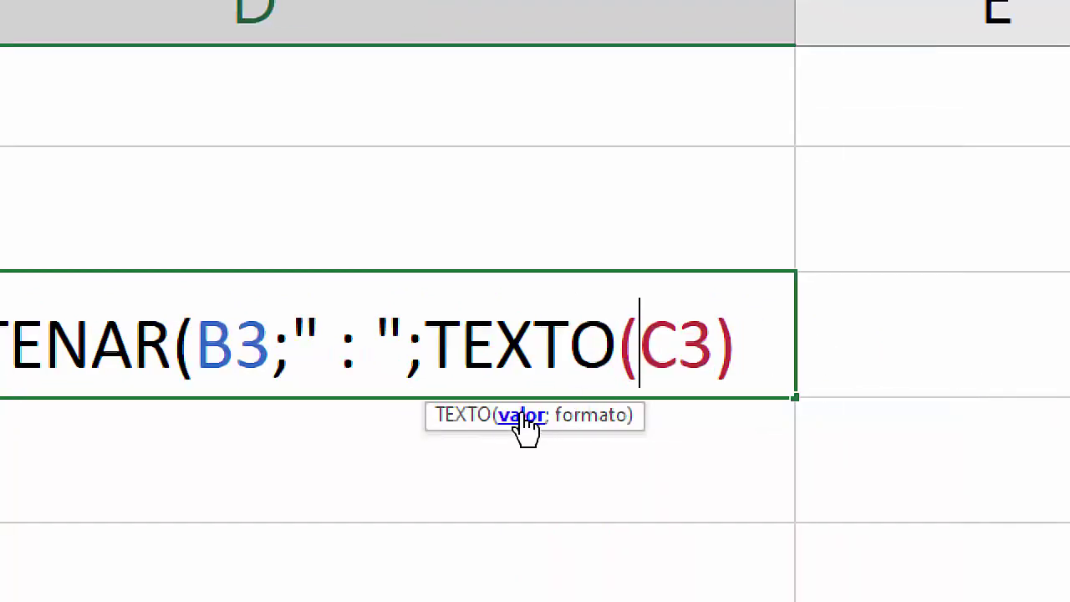
click(716, 347)
text(;)
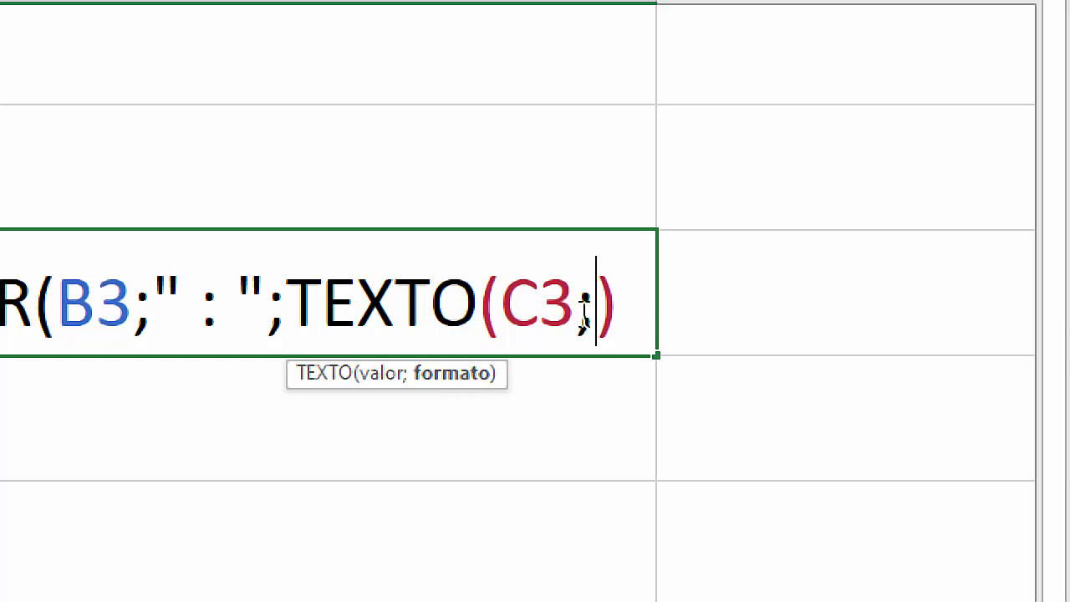
text("")
click(627, 301)
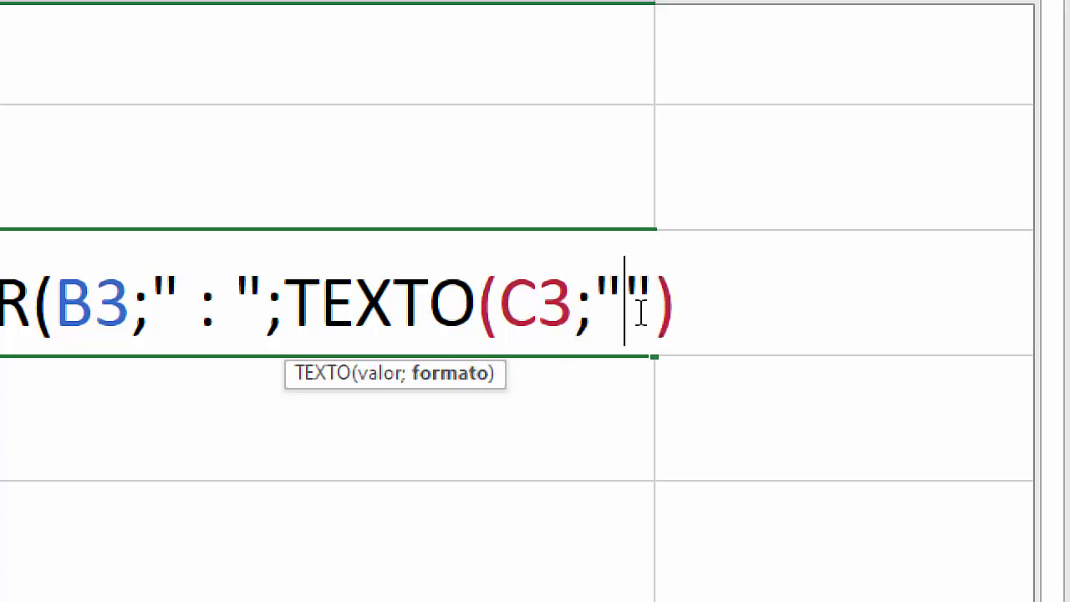
text($#,##0.00)
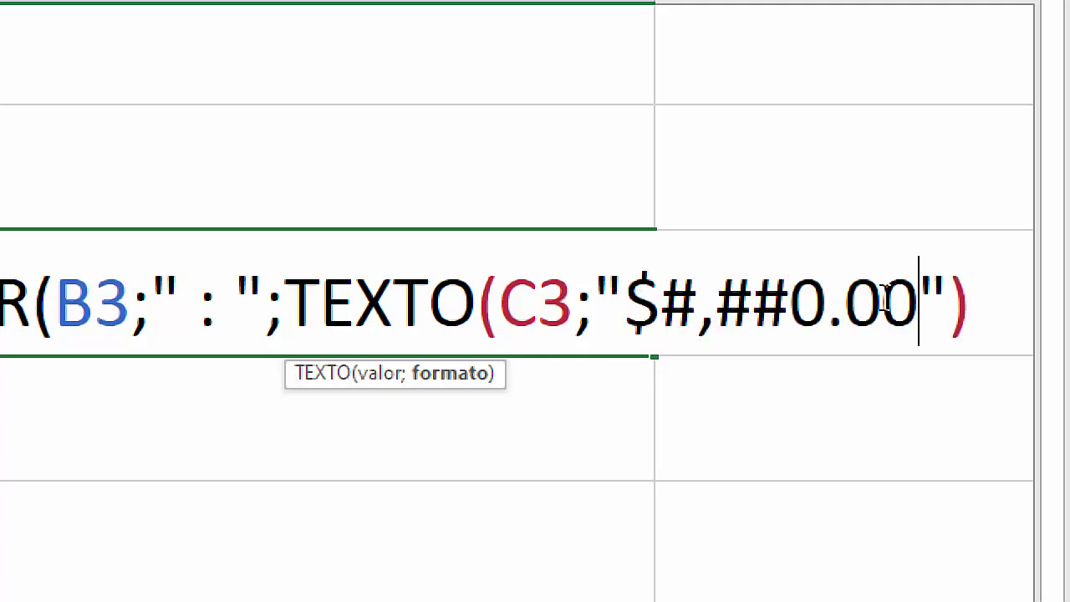
drag(919, 301, 625, 301)
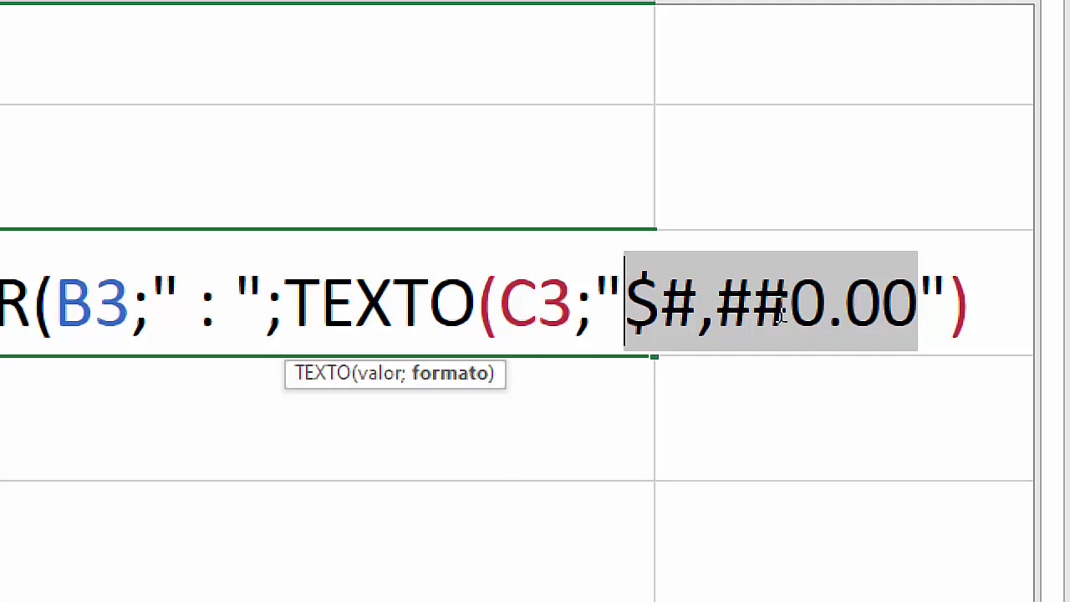
drag(970, 322, 499, 309)
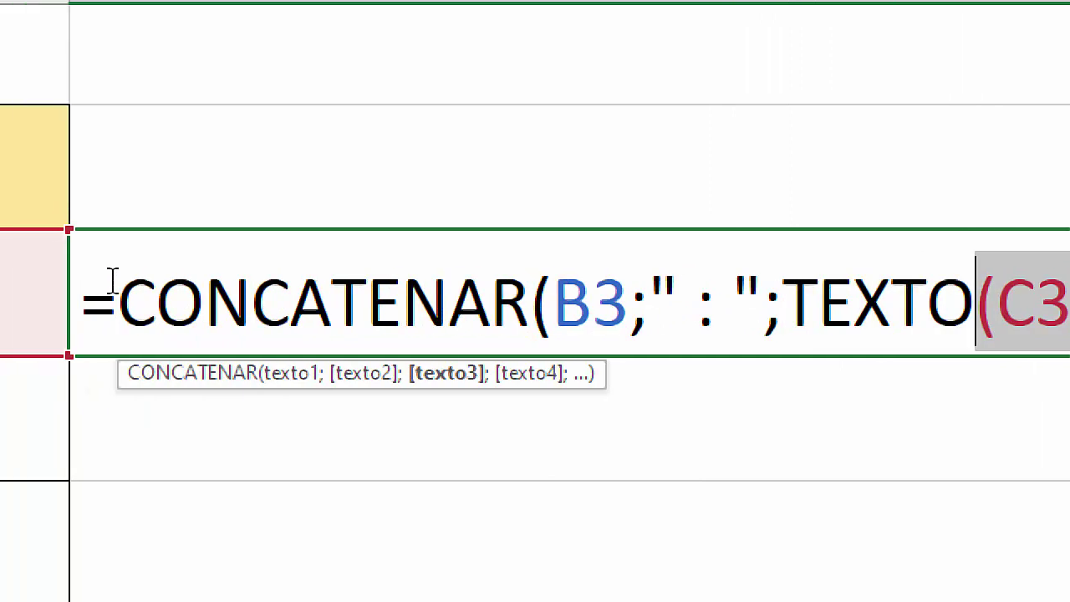
click(667, 301)
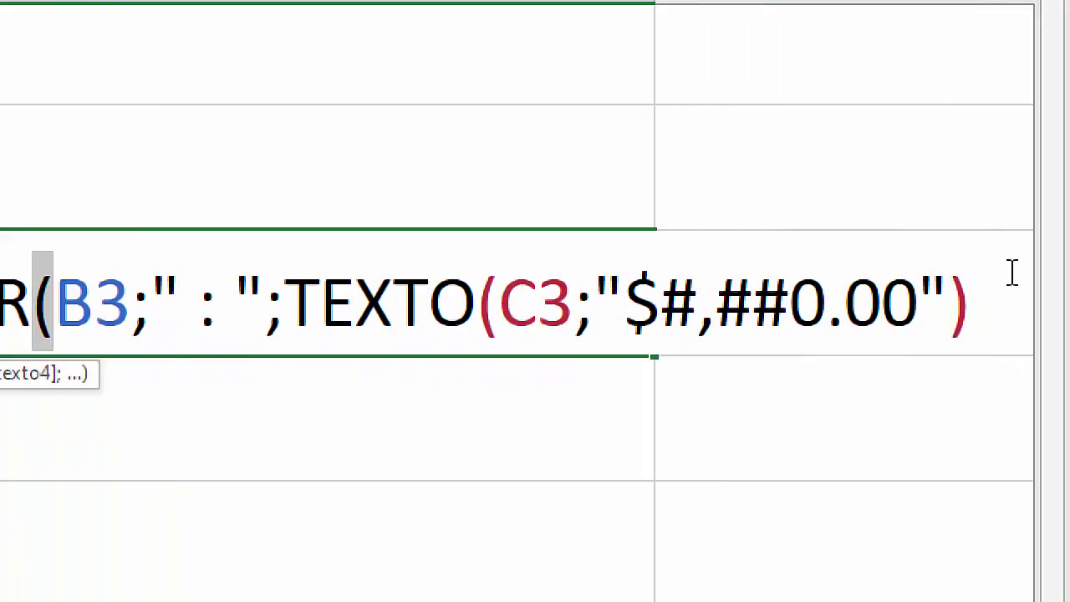
click(978, 307)
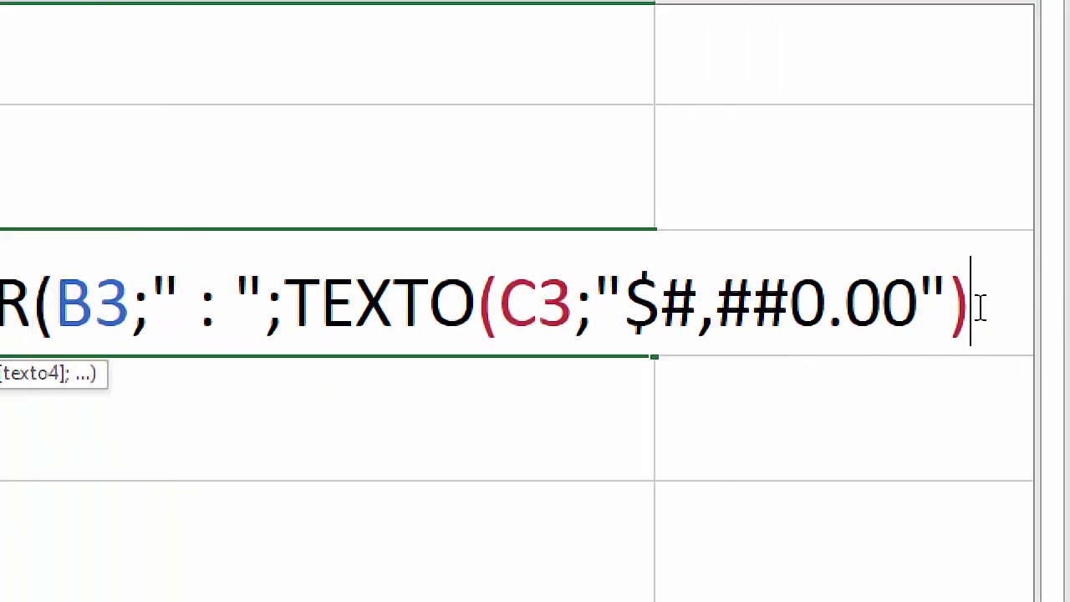
text())
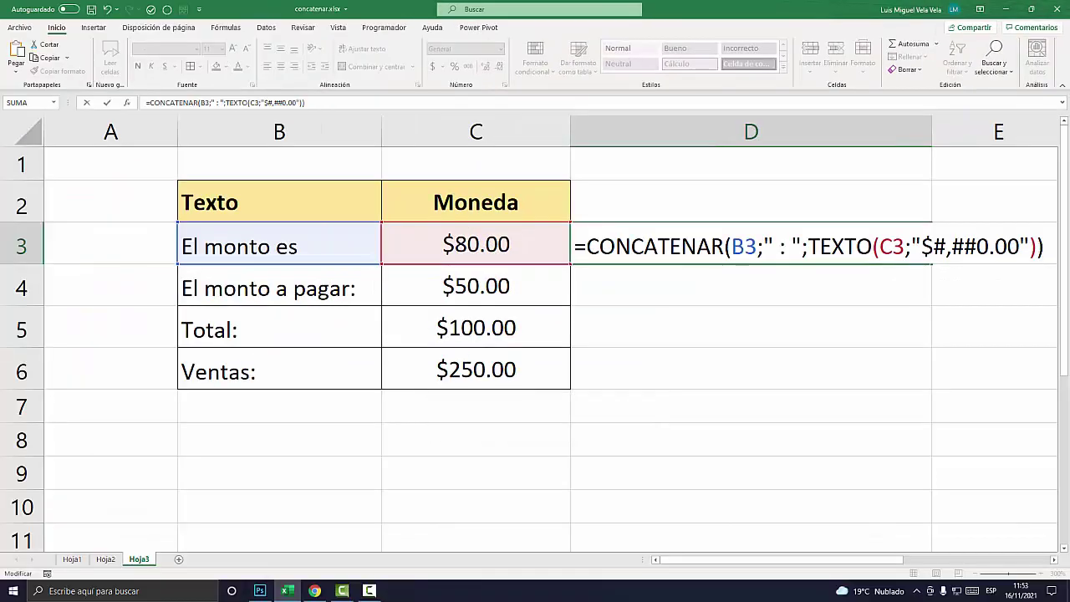
key(Return)
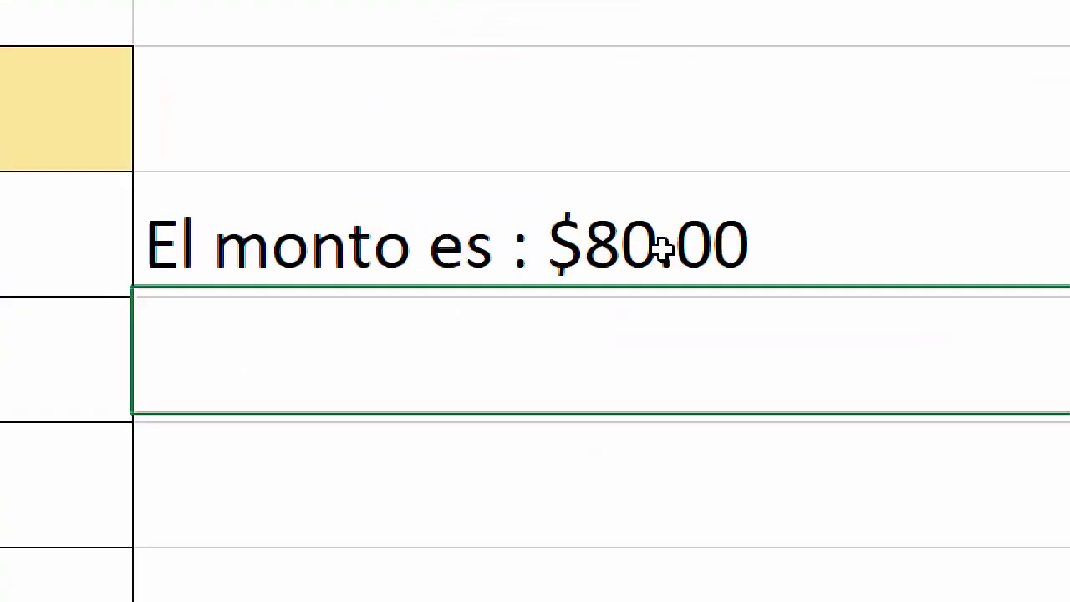
- Review D3's TEXTO format string, then type & in cell B8 and magnify it
double_click(747, 247)
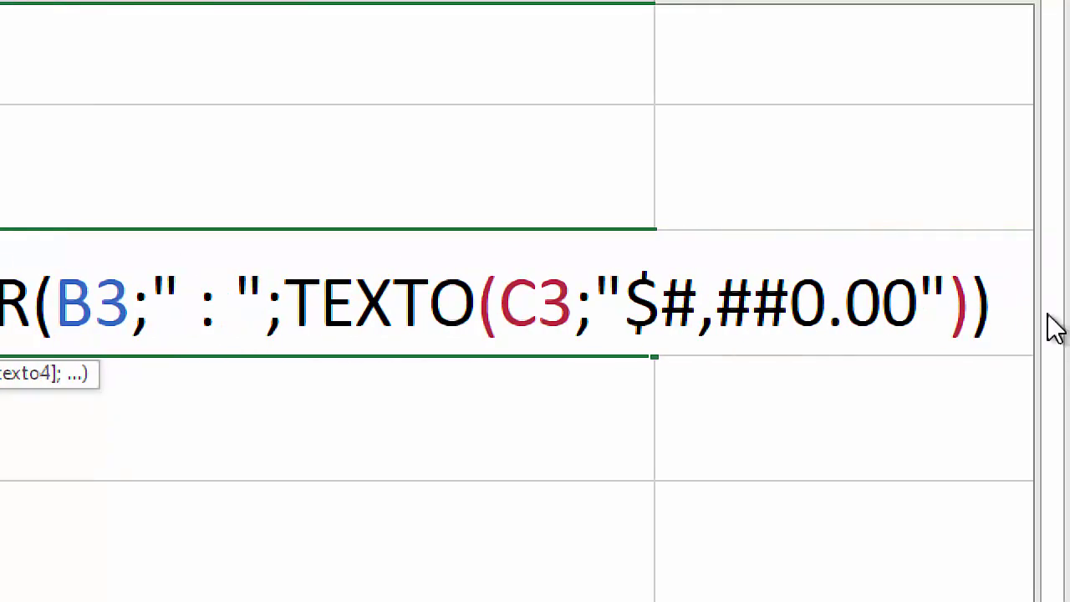
drag(919, 306, 659, 322)
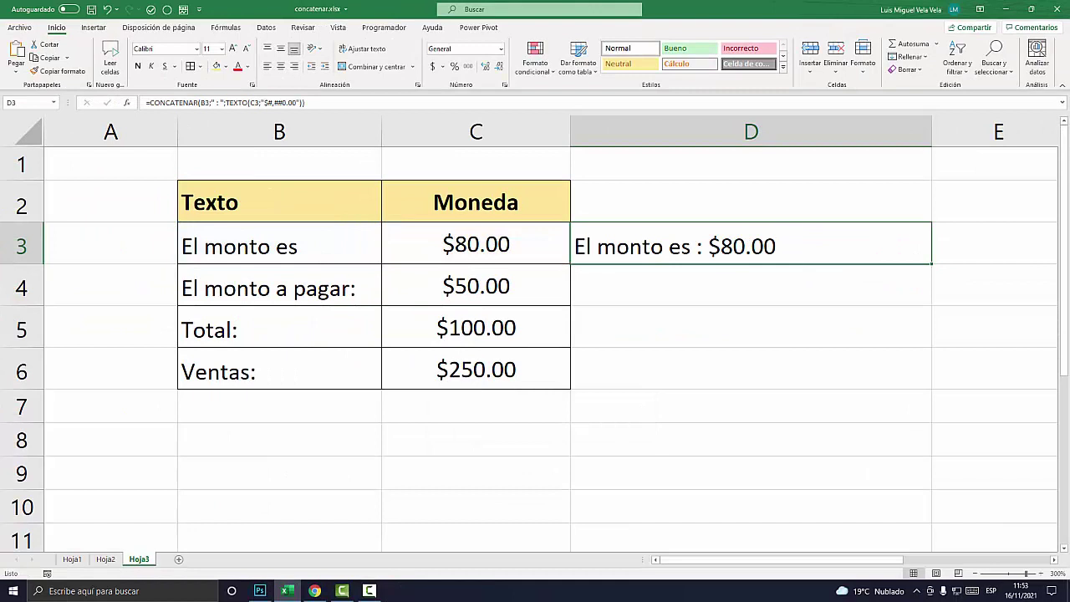
click(280, 439)
text(&)
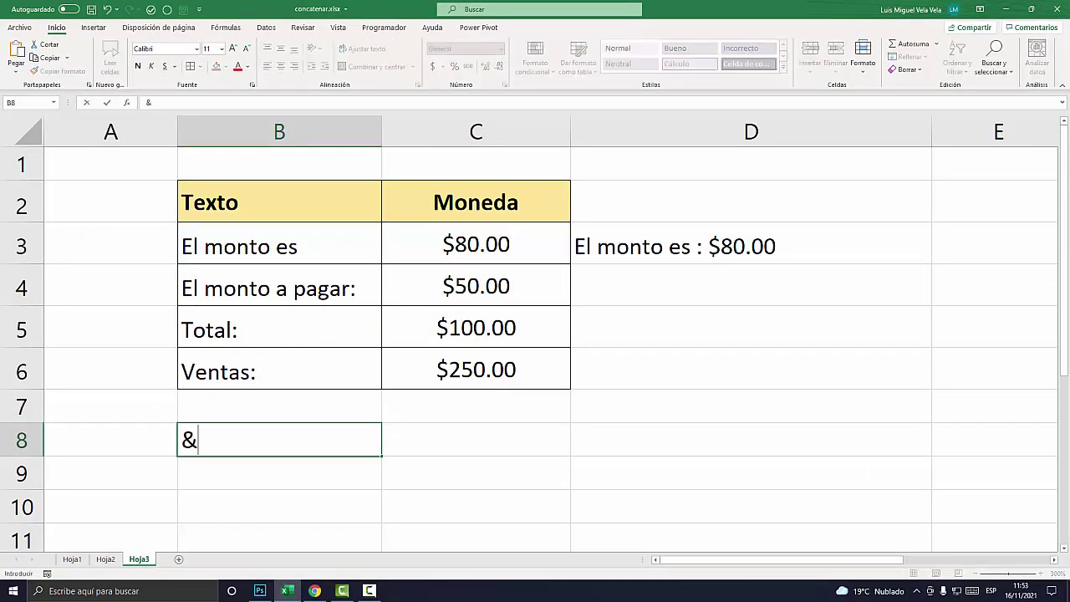
key(super+plus)
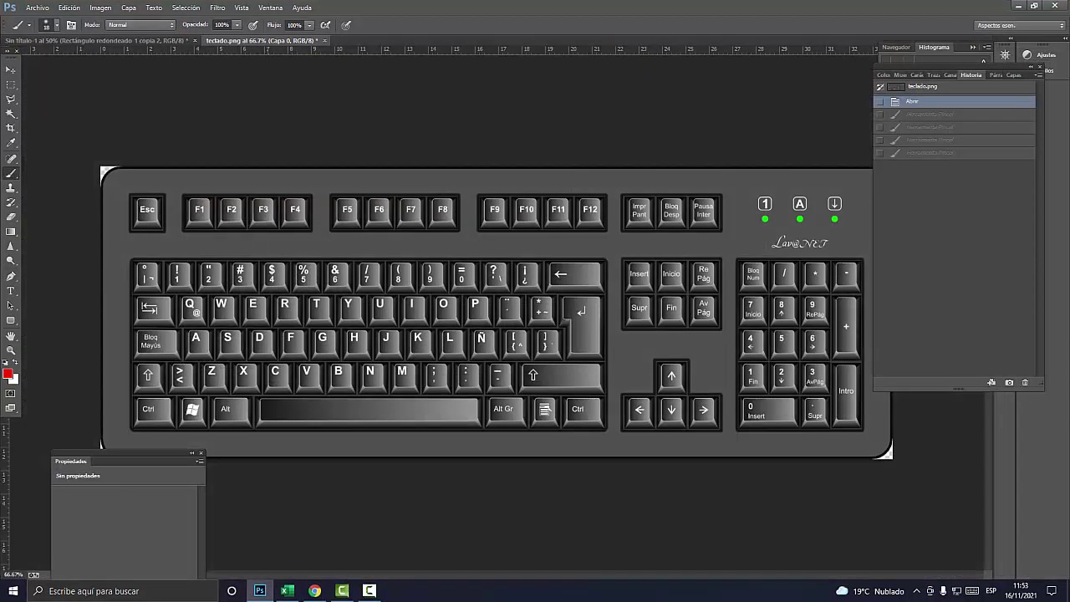
- Zoom teclado.png to 100% and mark the Shift and & keys with red circles, ticks and an arrow
key(ctrl+plus)
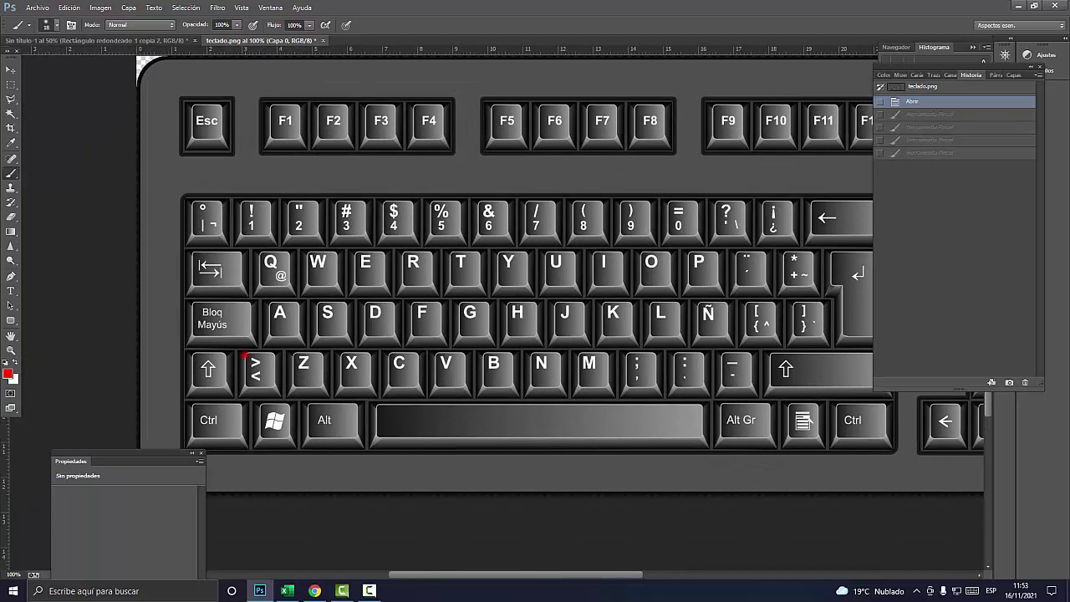
mouse_move(244, 355)
mouse_down()
mouse_move(251, 377)
mouse_move(371, 328)
mouse_up()
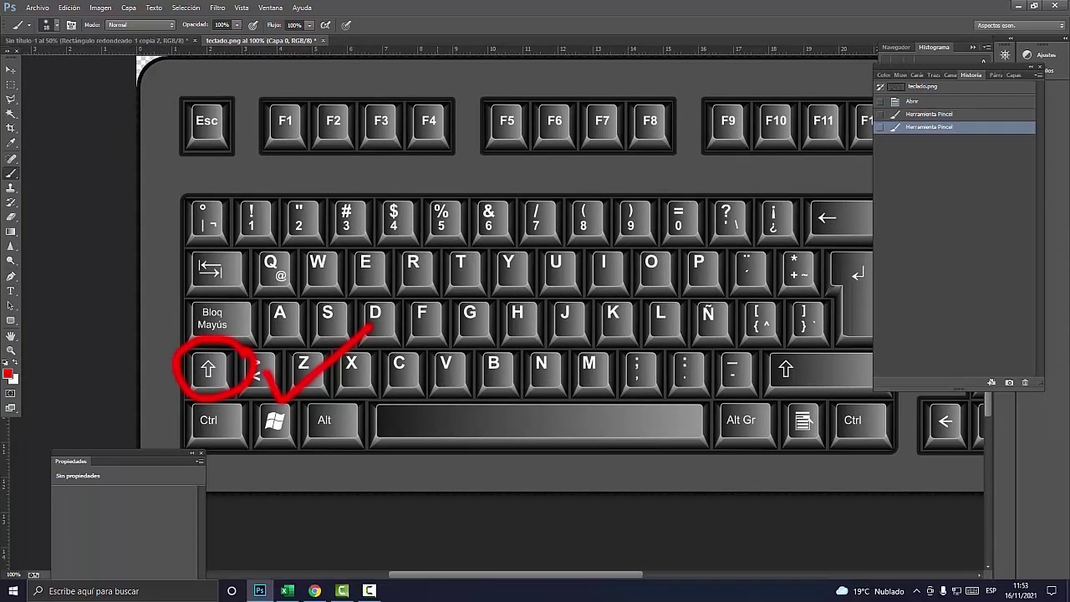
drag(499, 190, 514, 201)
drag(529, 252, 615, 159)
drag(525, 154, 496, 203)
- Back in Excel, enter =B4&C4 in D4 to join the label and amount
click(287, 591)
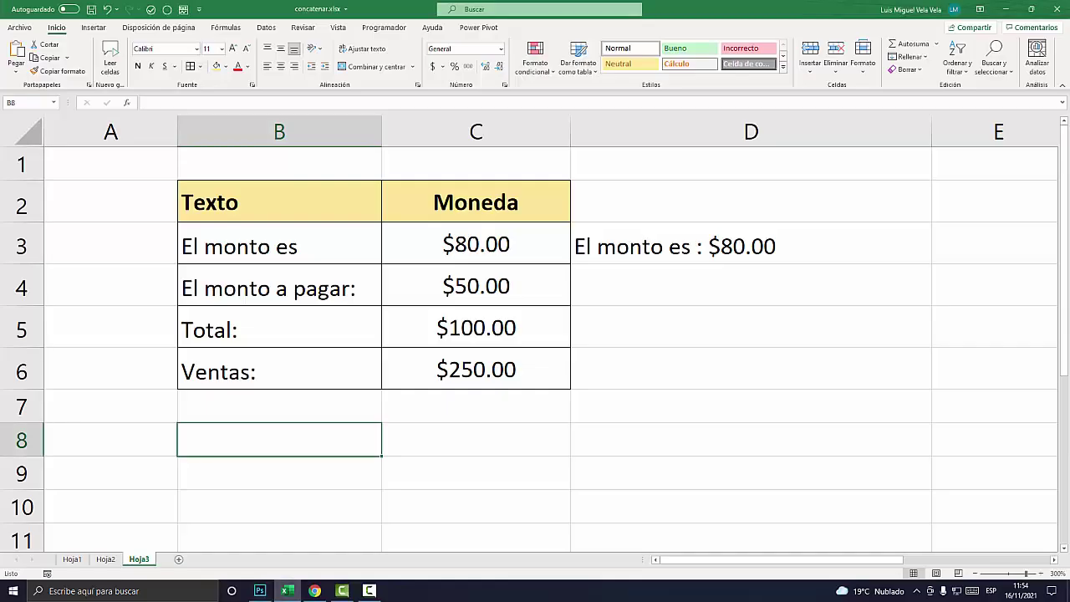
click(751, 285)
text(=)
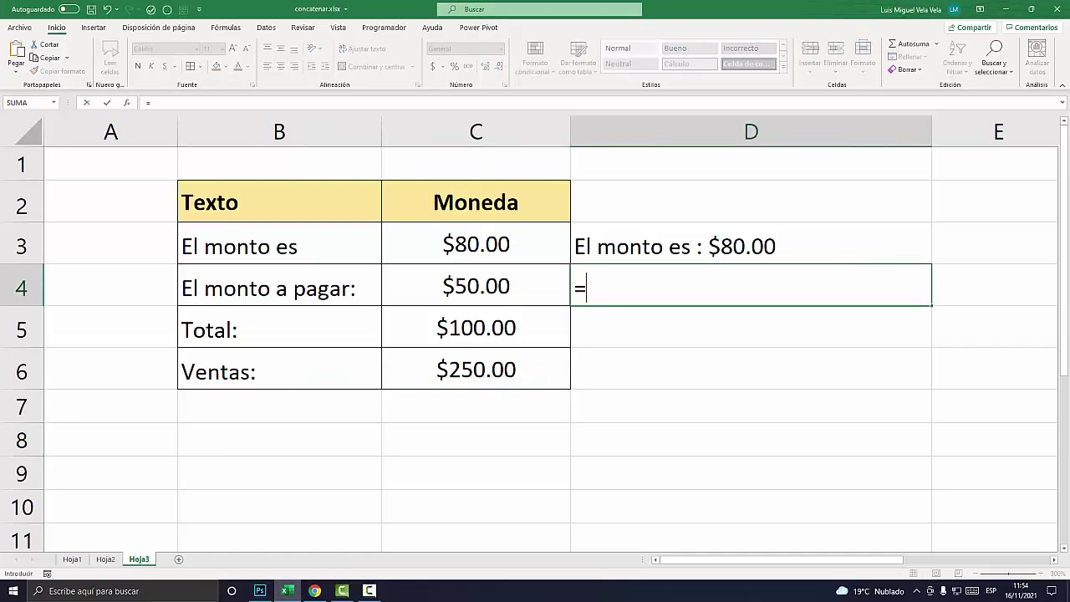
click(251, 286)
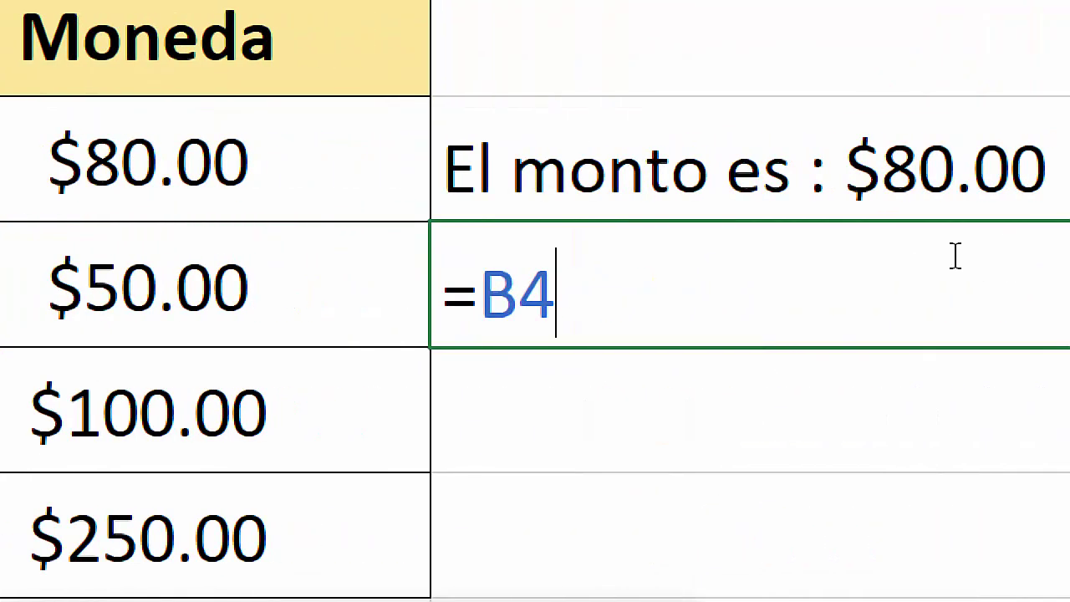
text(&)
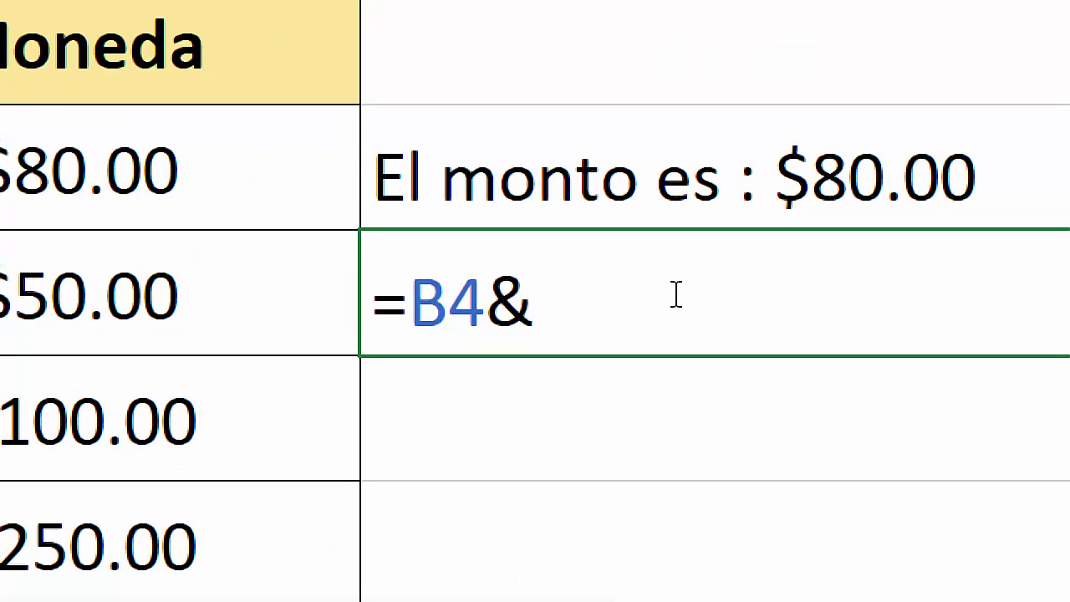
drag(541, 303, 509, 305)
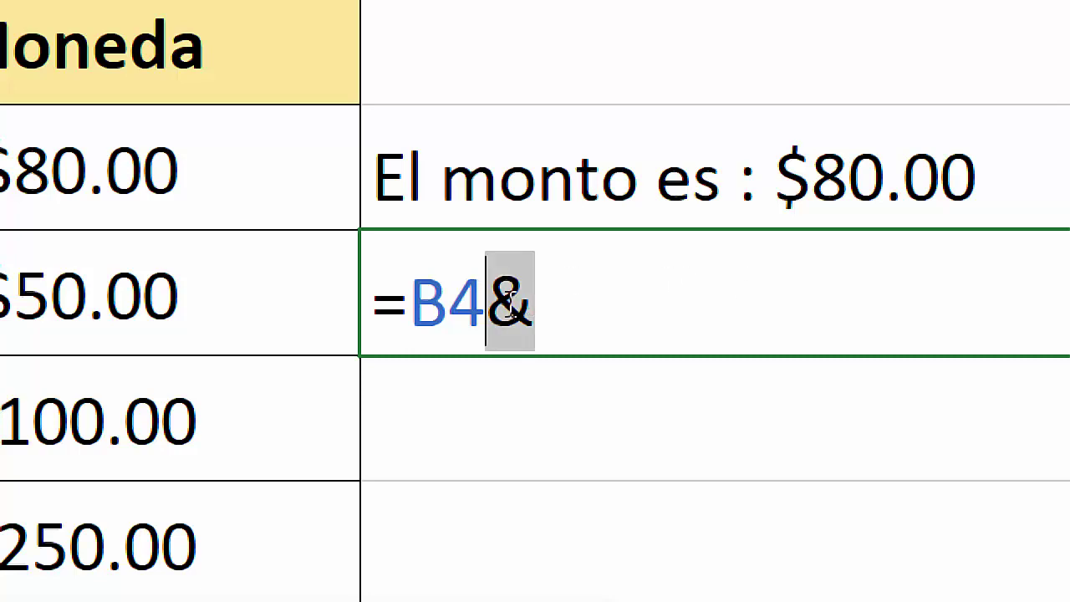
click(540, 305)
click(43, 280)
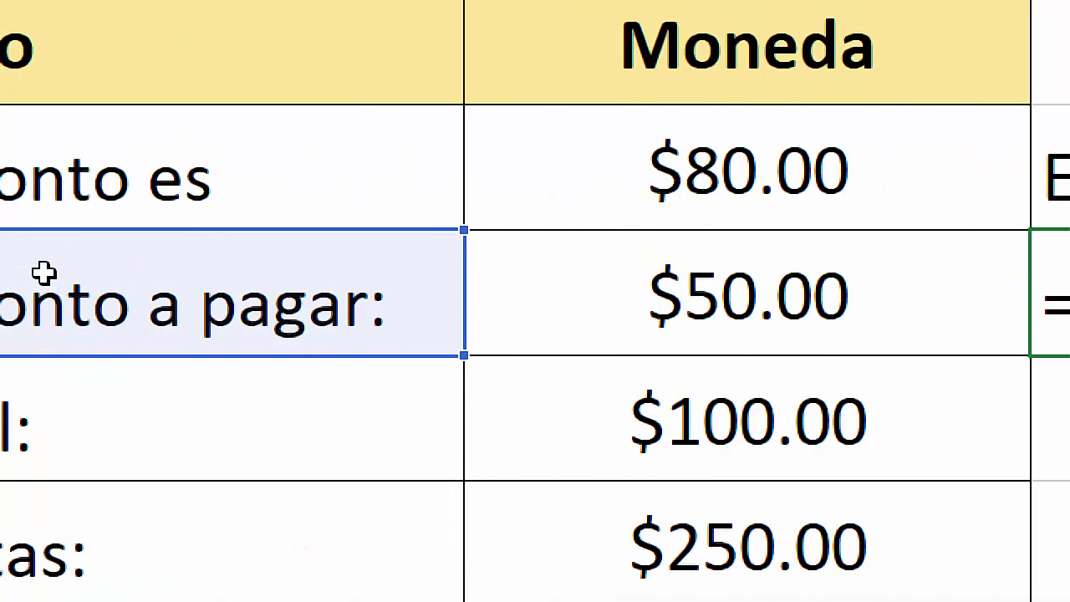
click(757, 264)
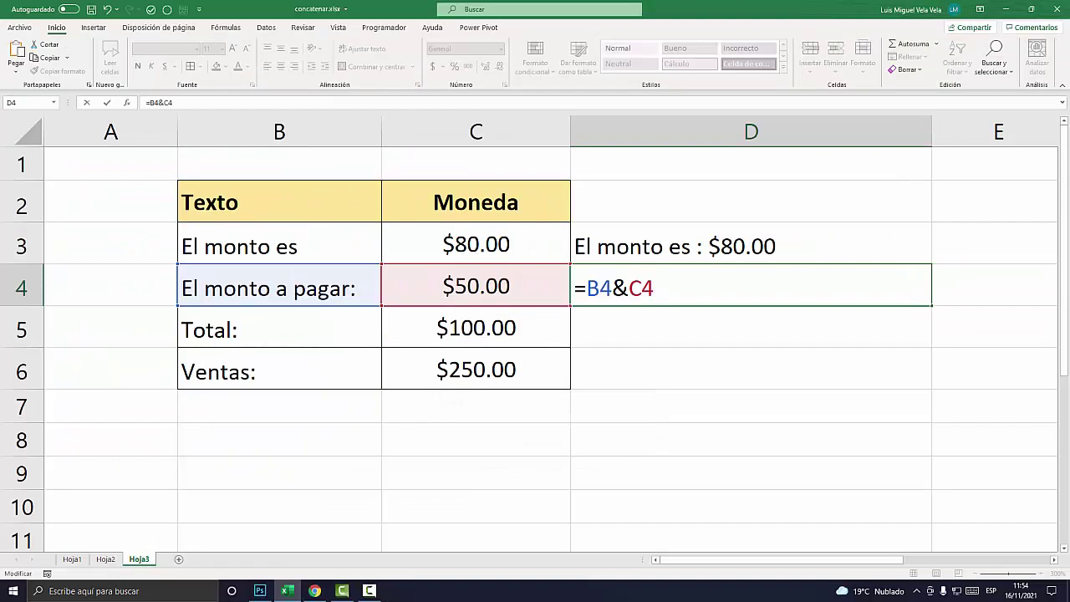
key(Return)
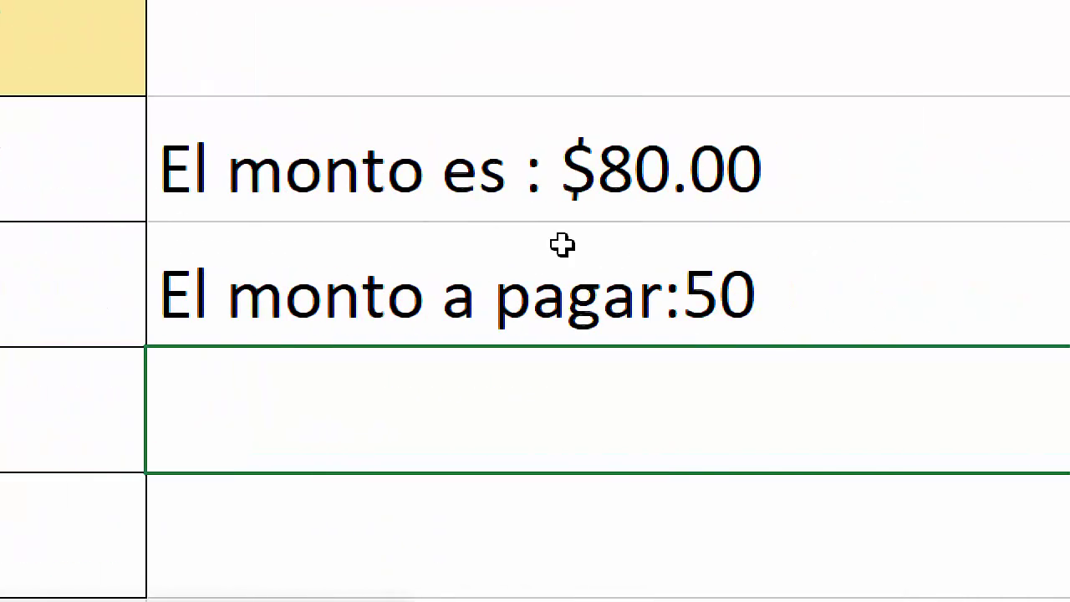
- Insert " "& between B4 and C4 so D4 holds =B4&" "&C4, reviewing each part
double_click(563, 250)
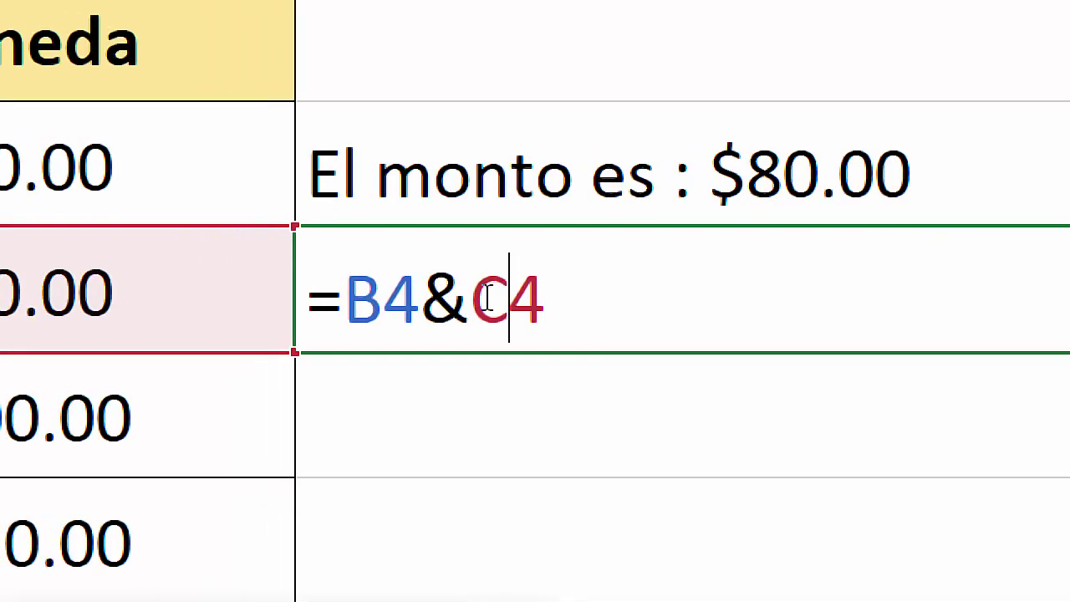
click(414, 299)
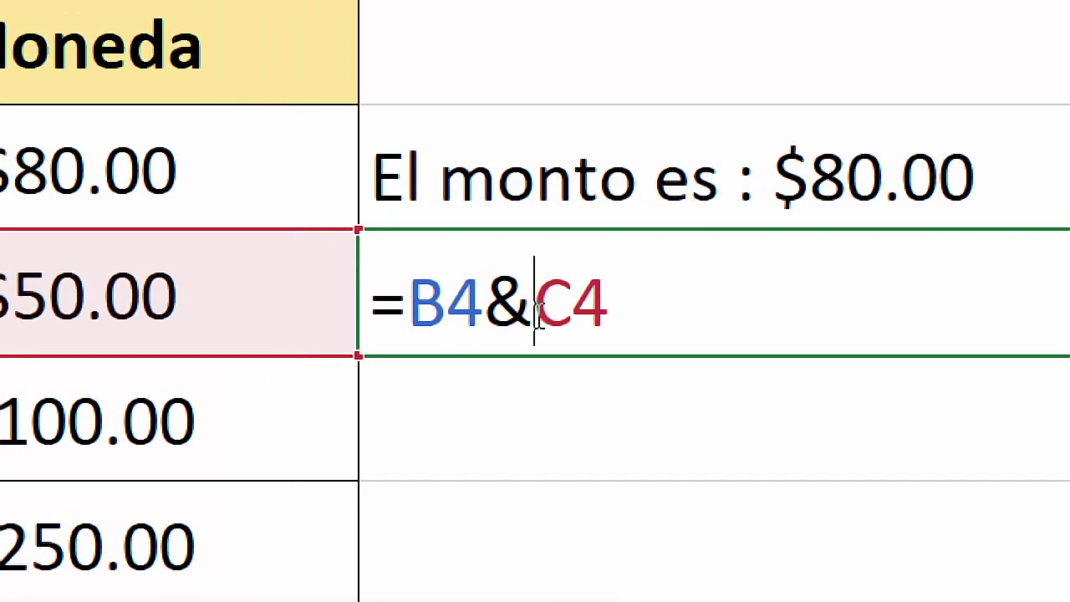
text(")
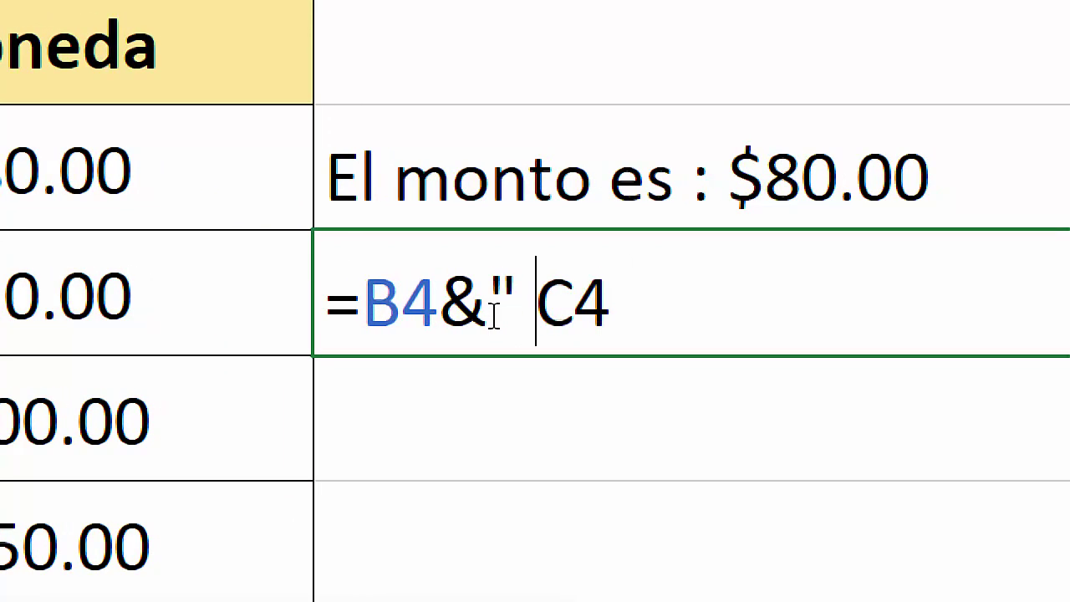
text( ")
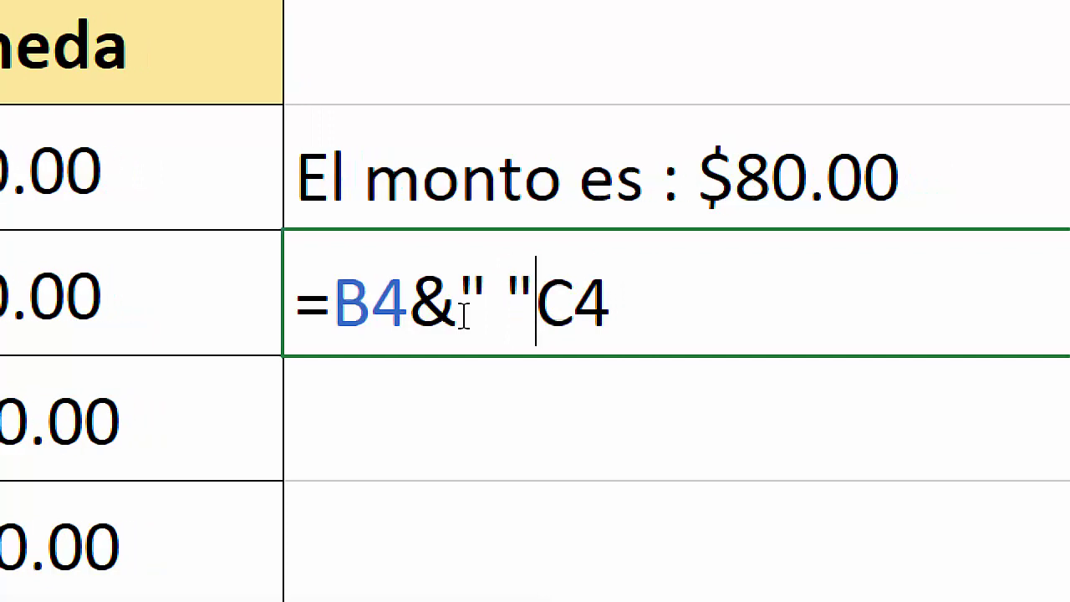
text(&)
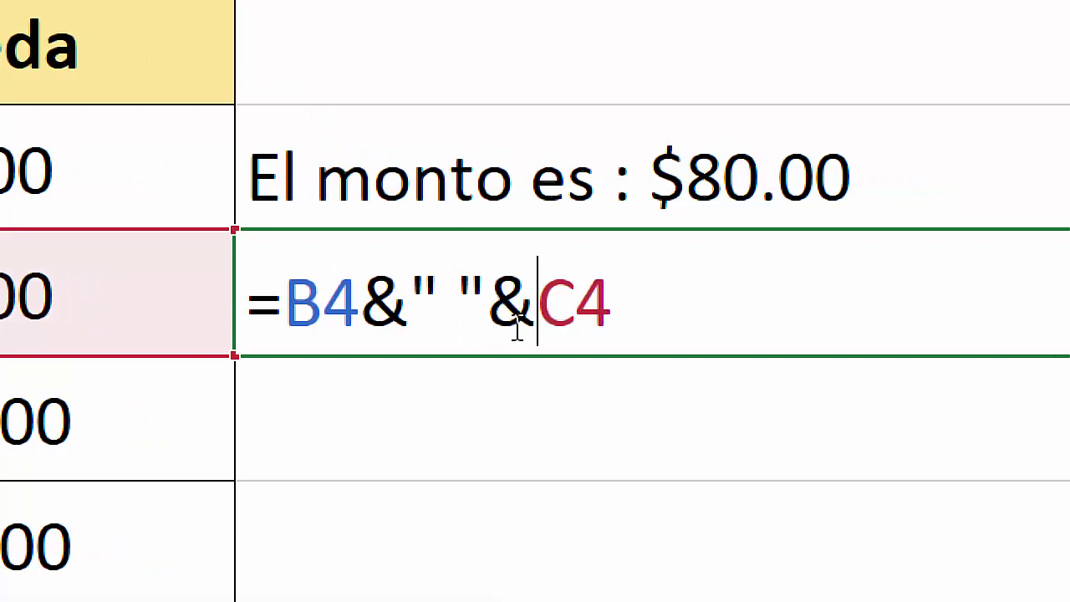
double_click(512, 306)
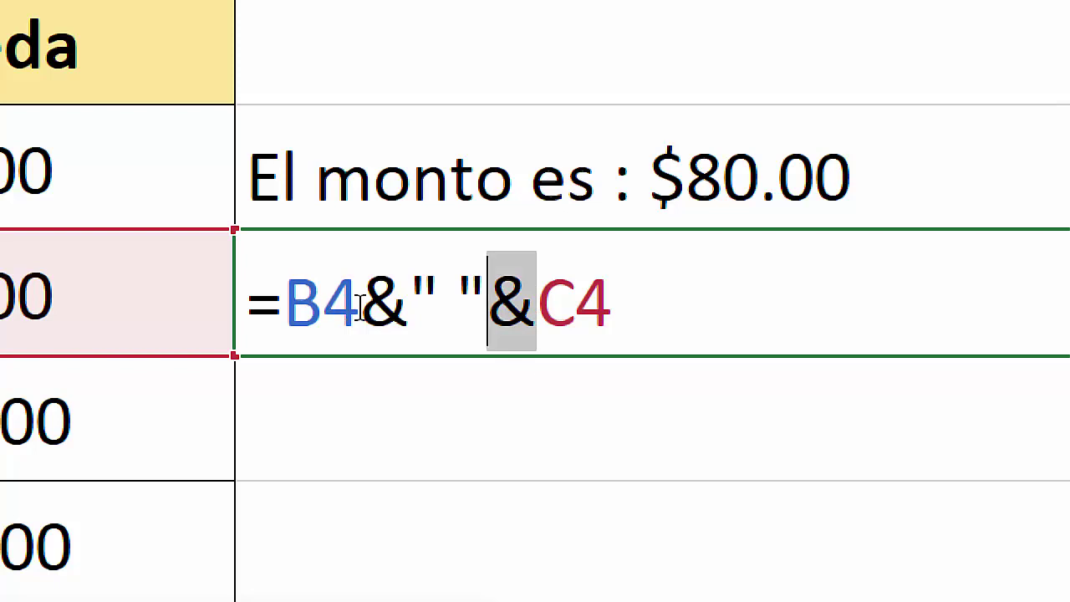
drag(361, 303, 286, 303)
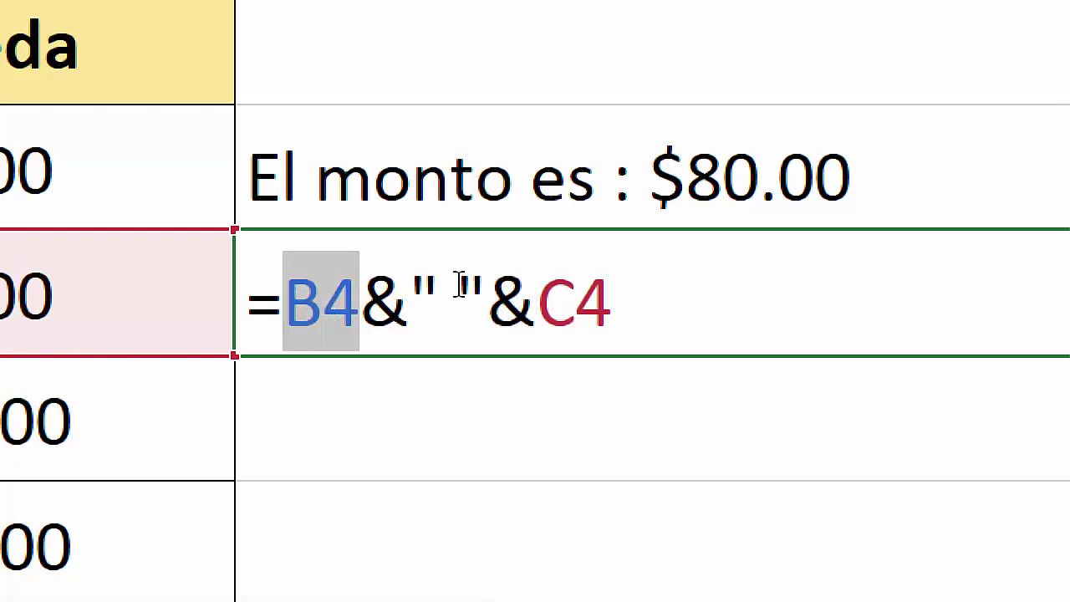
click(375, 304)
double_click(380, 303)
click(436, 301)
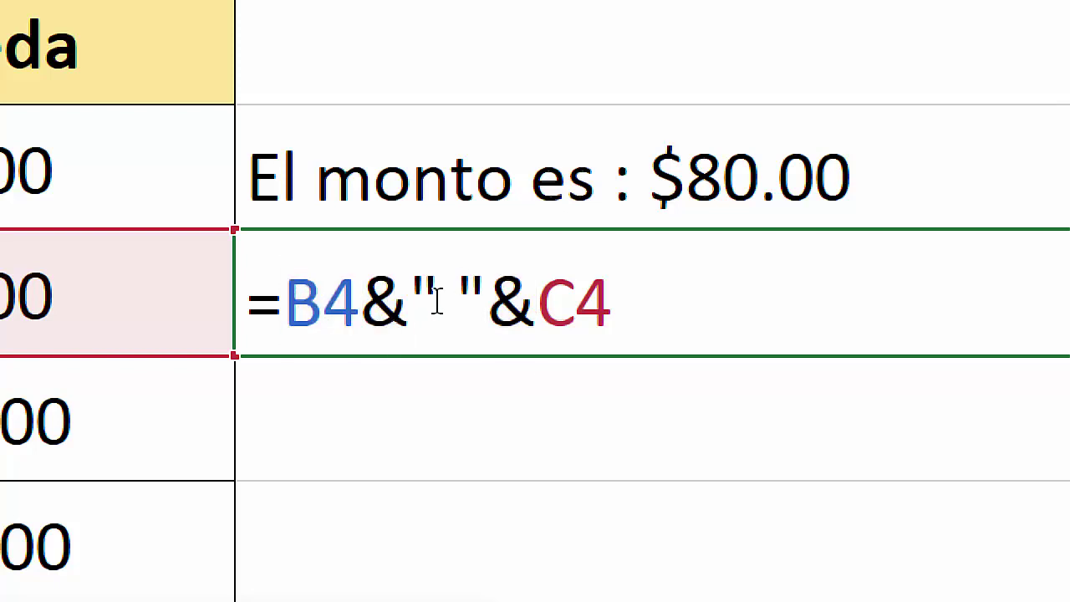
double_click(437, 301)
click(512, 307)
double_click(512, 308)
click(604, 307)
double_click(585, 306)
click(622, 304)
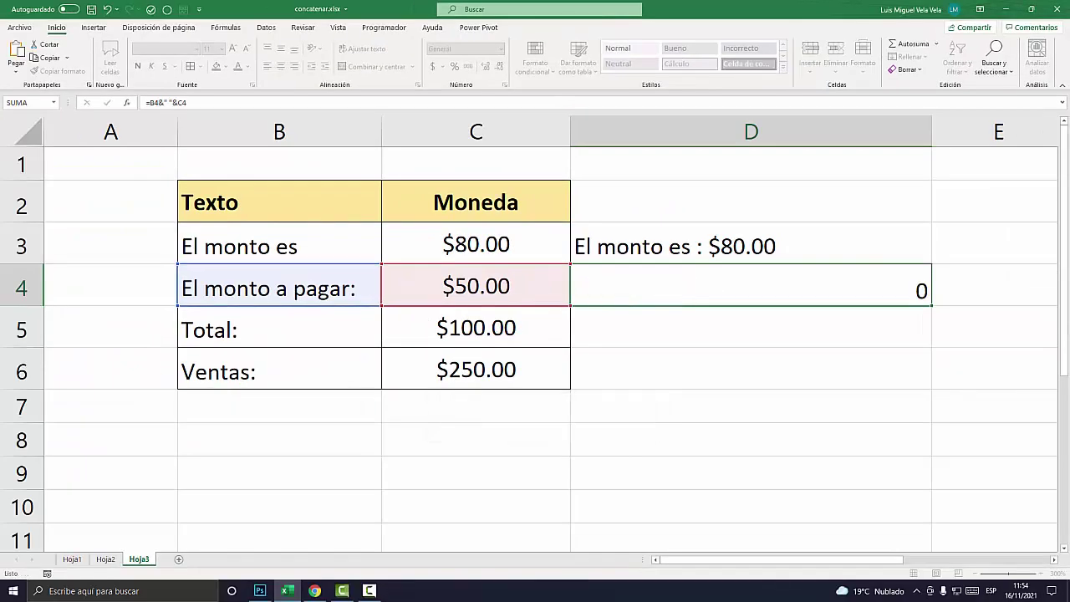
key(Return)
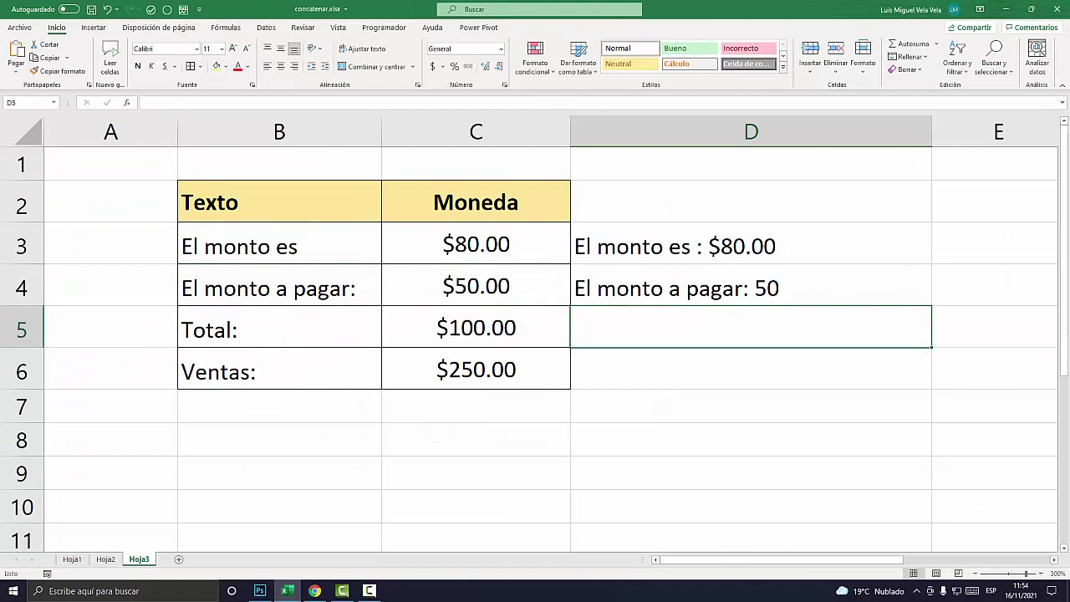
- Return to D4 and reopen its formula for editing with F2
key(Up)
key(F2)
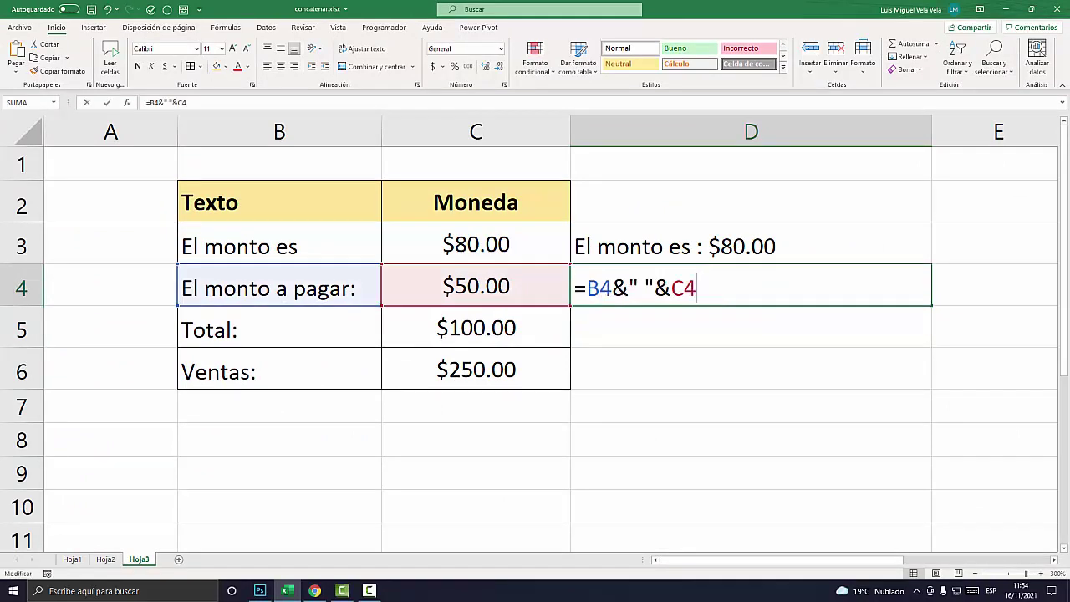
key(Escape)
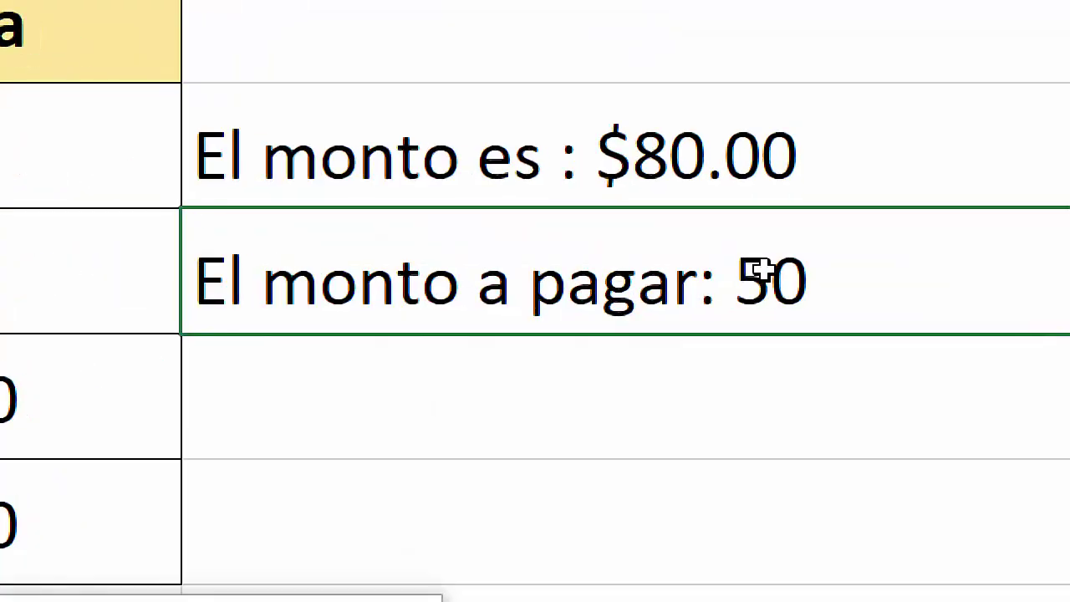
key(F2)
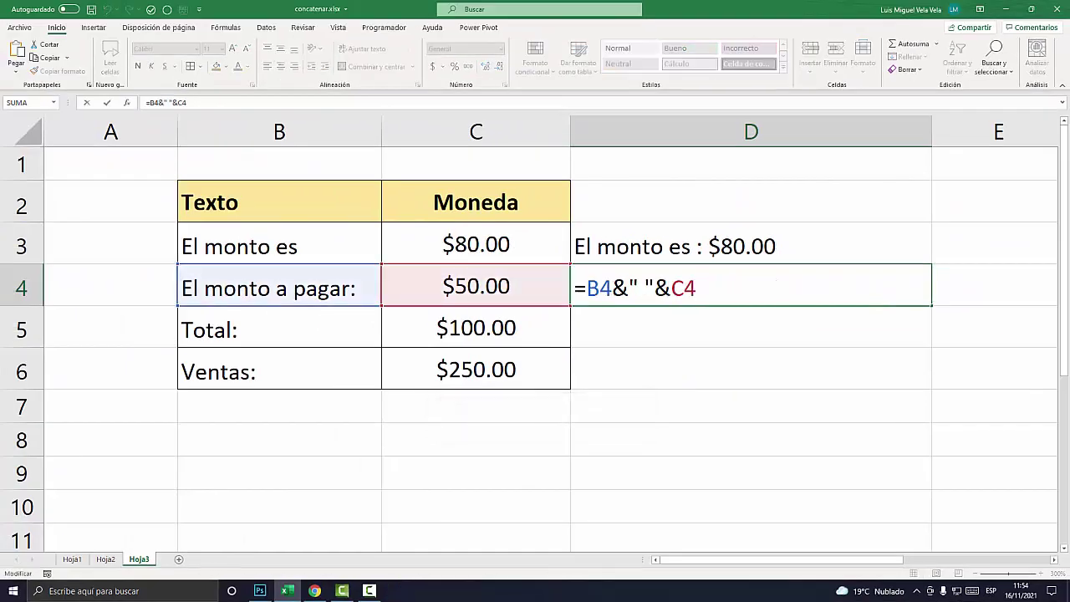
- Begin wrapping C4 in TEXTO with format "$#,##0.00" in D4's formula
click(671, 288)
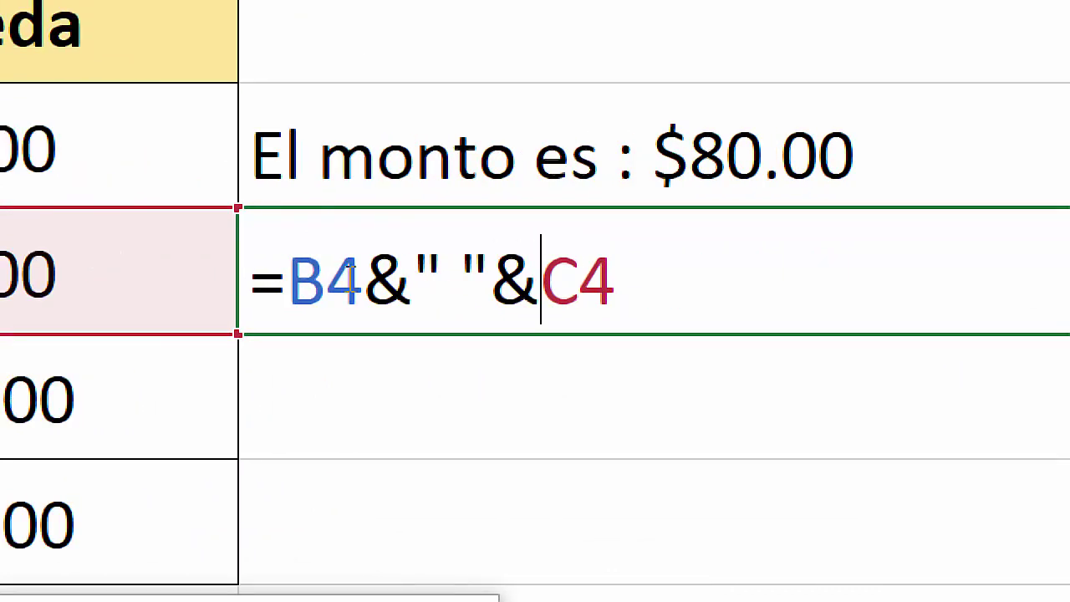
text(tex)
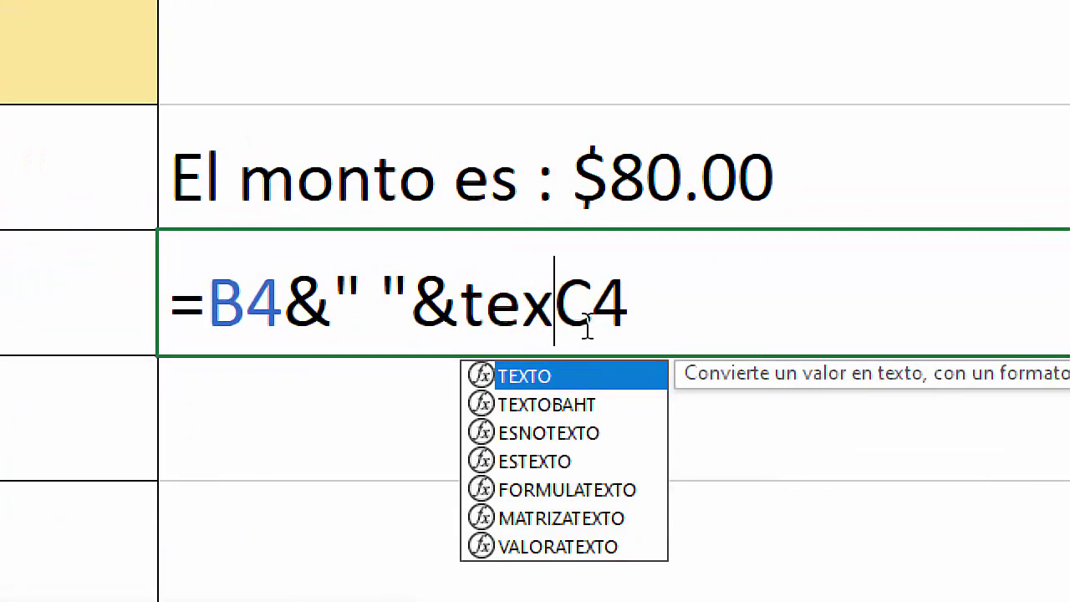
text(to)
key(Tab)
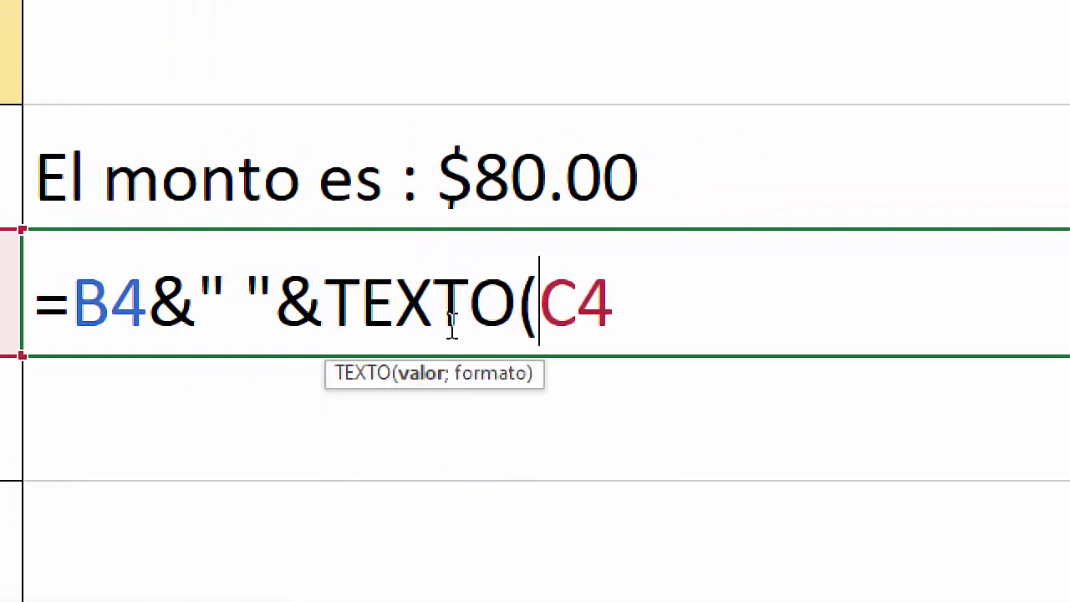
click(669, 294)
text(;)
text(")
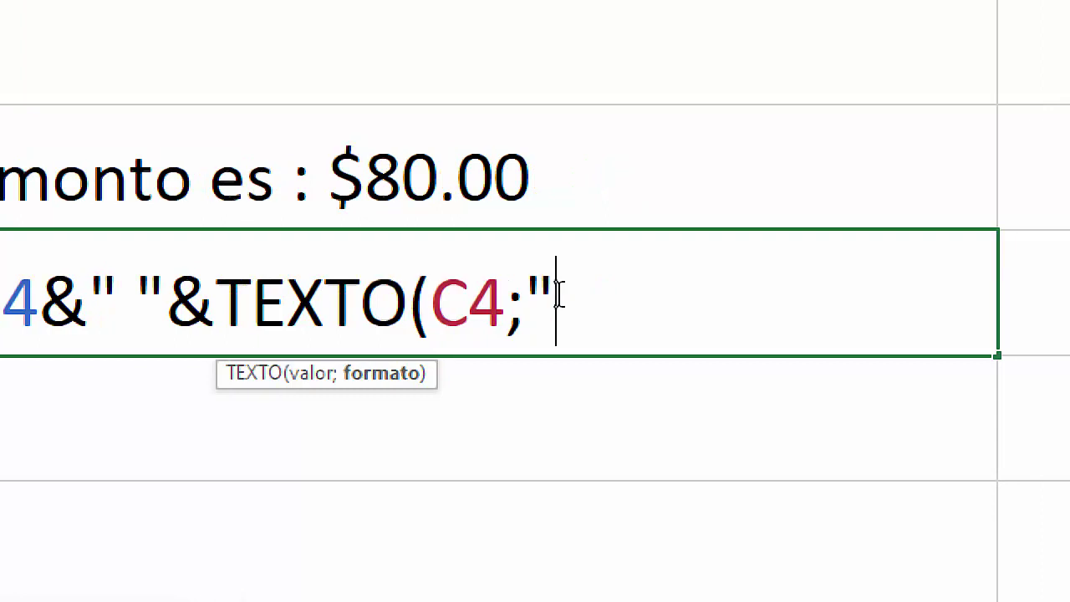
text($#,##0.00)
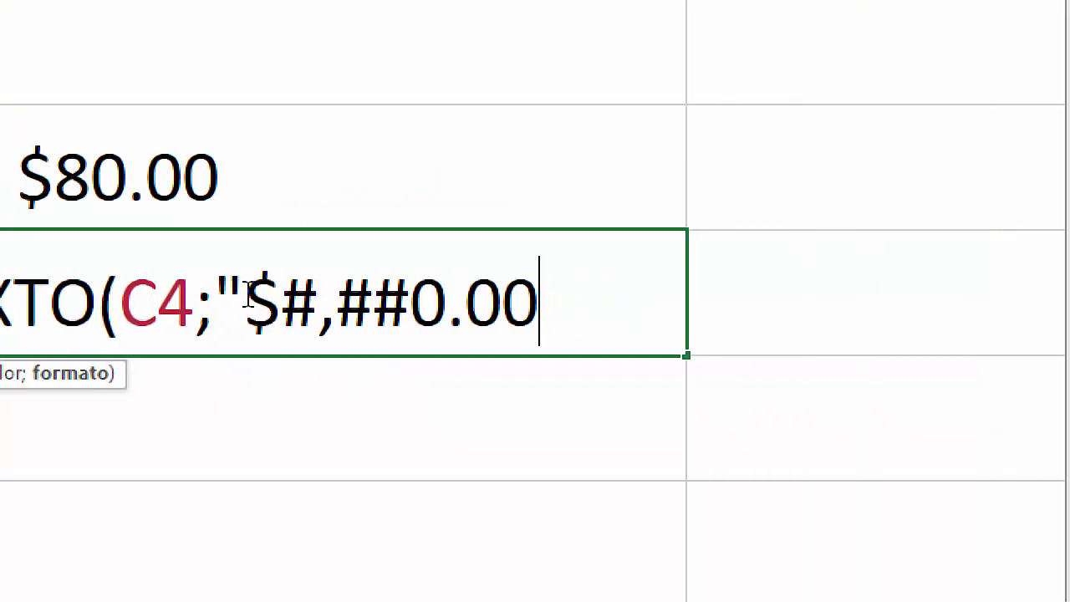
text(")
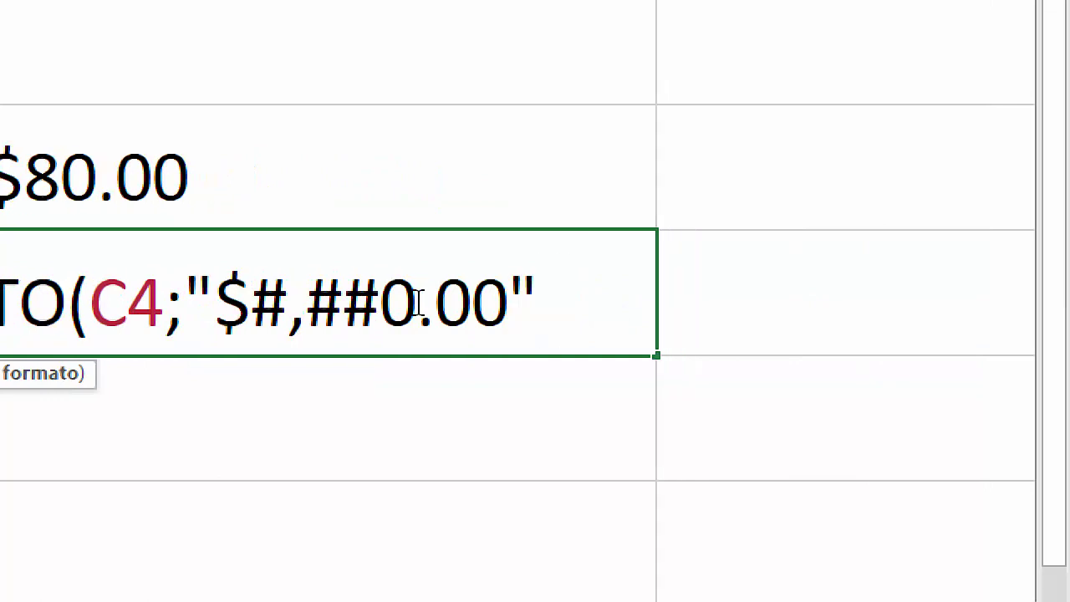
key(Return)
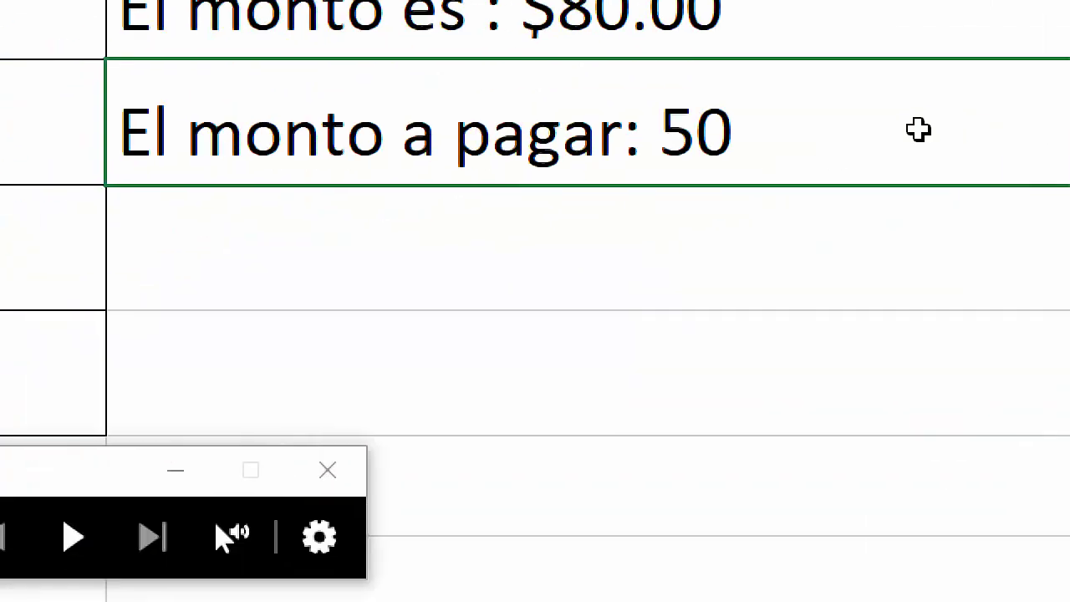
- Rewrite D4 as =B4&" "&TEXTO(C4;"$#,##0.00") so it shows El monto a pagar: $50.00
double_click(915, 126)
click(412, 237)
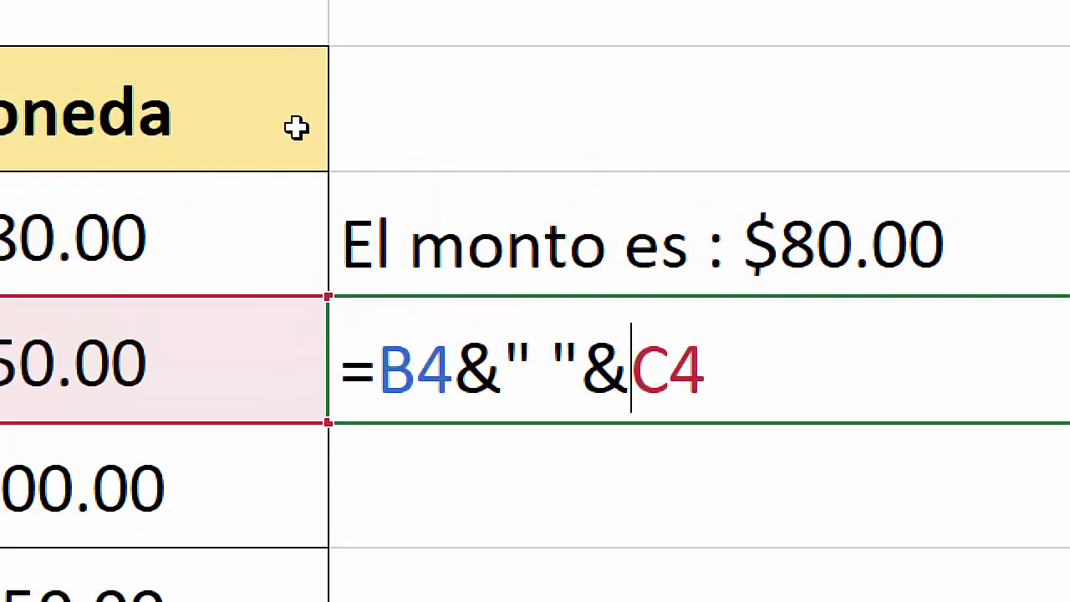
text(TEXT)
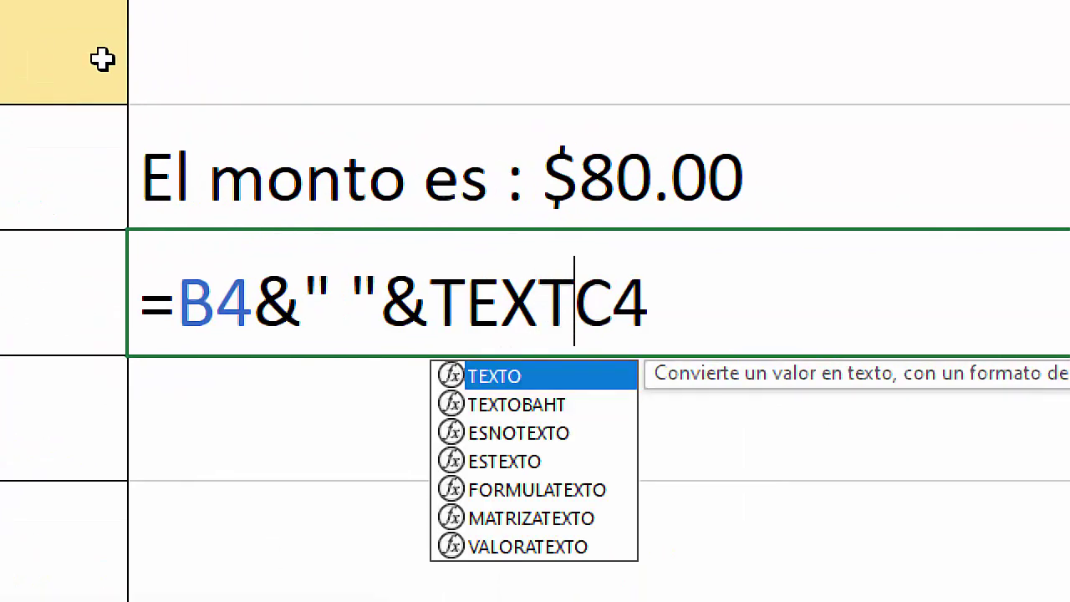
text(O()
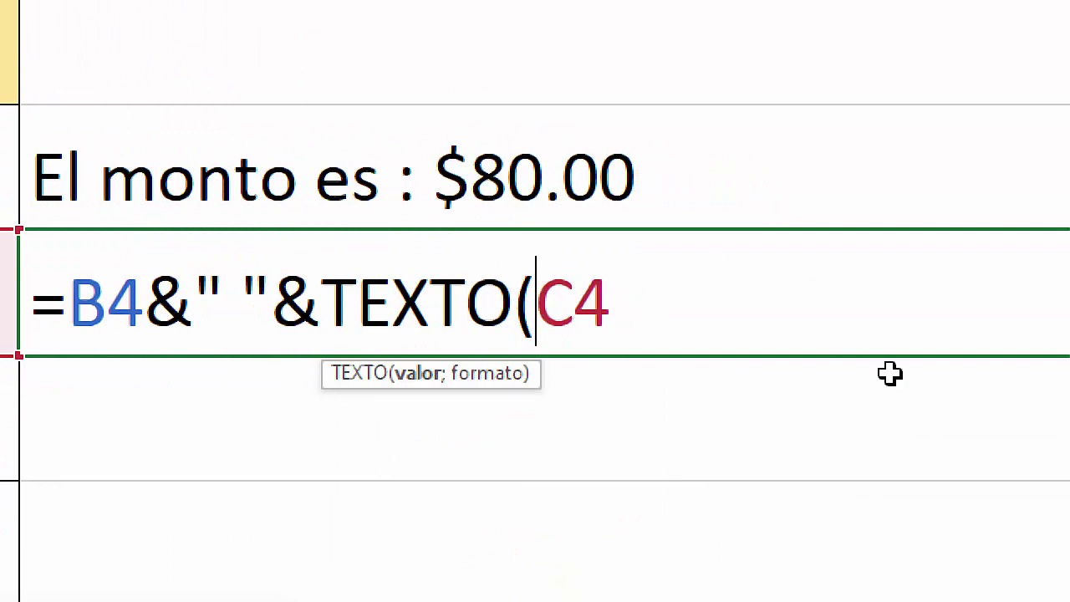
click(617, 322)
text(;"")
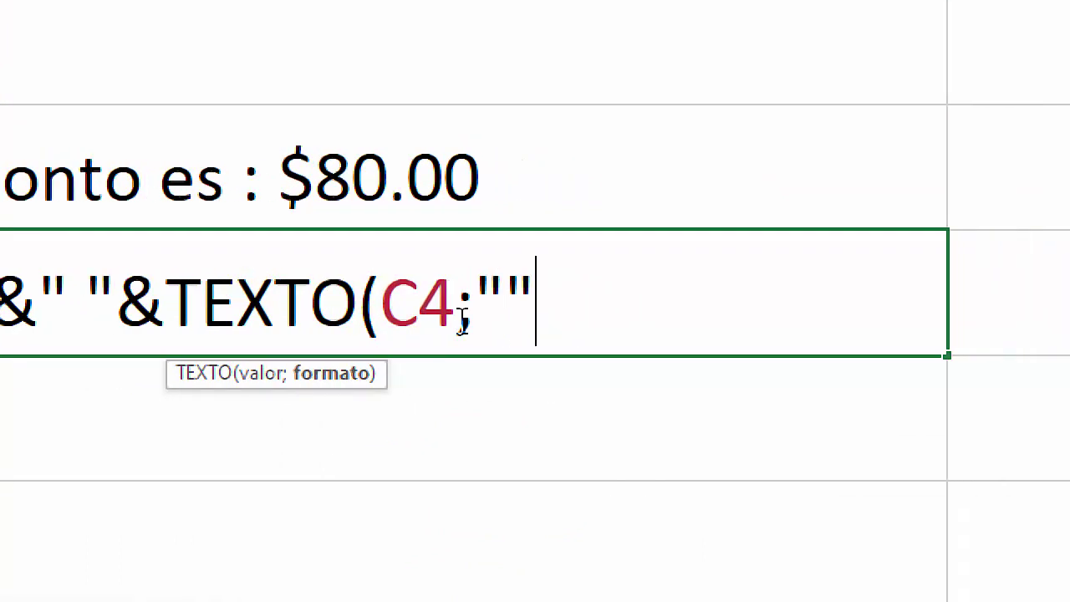
click(510, 281)
text($#,##0.00)
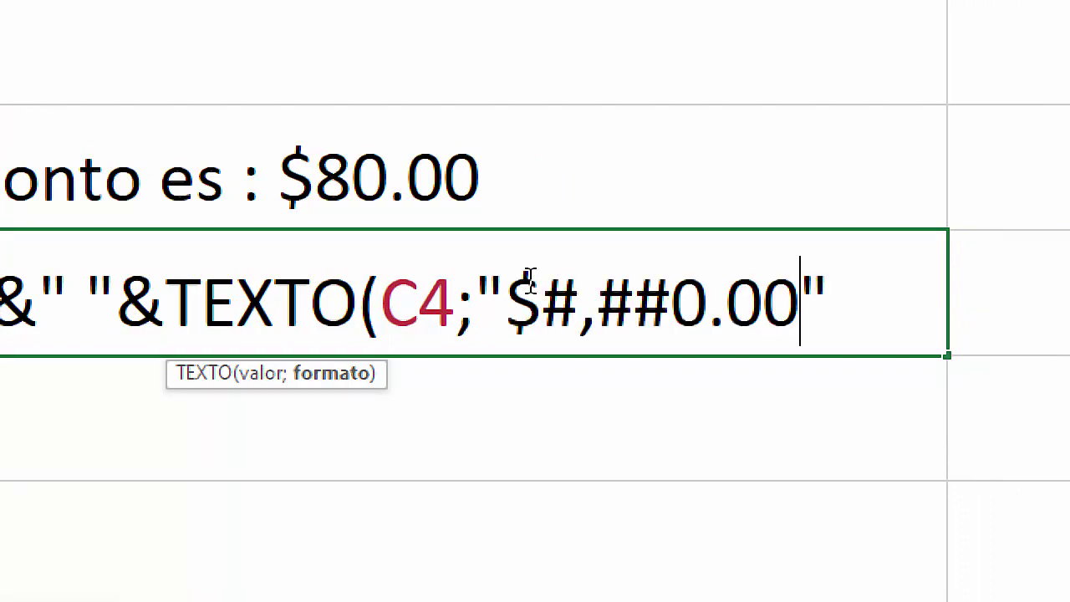
click(857, 296)
text())
key(Return)
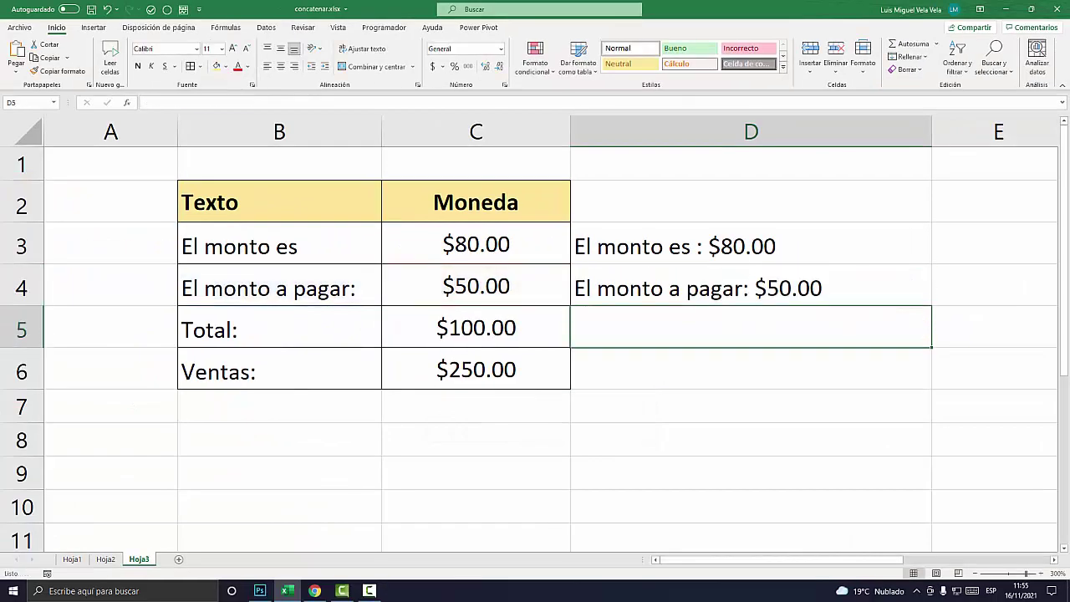
- Review the finished D4 formula, leaving it unchanged
key(Up)
key(F2)
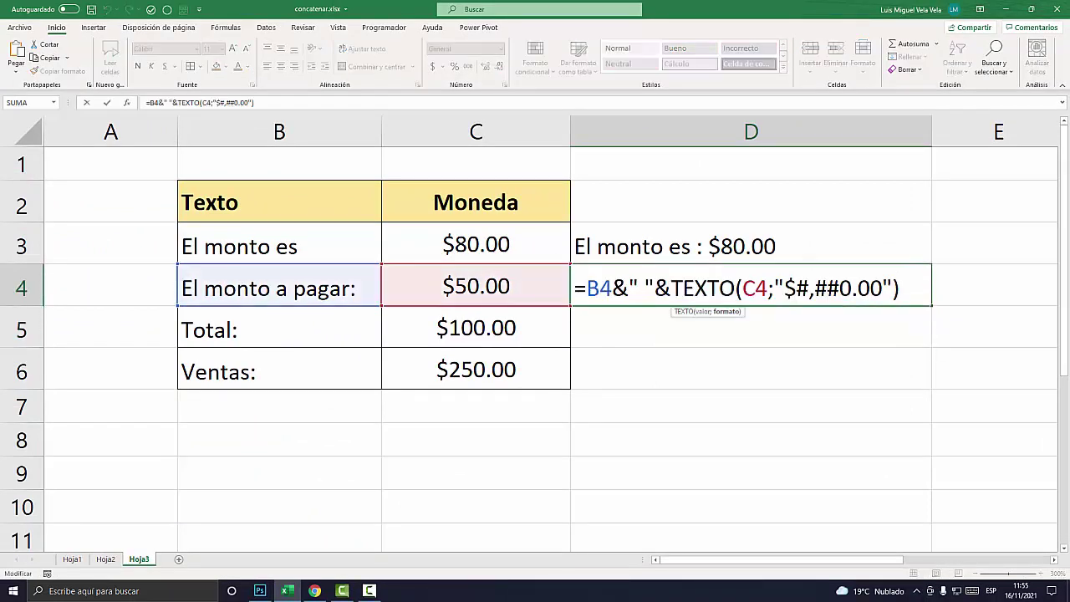
key(Escape)
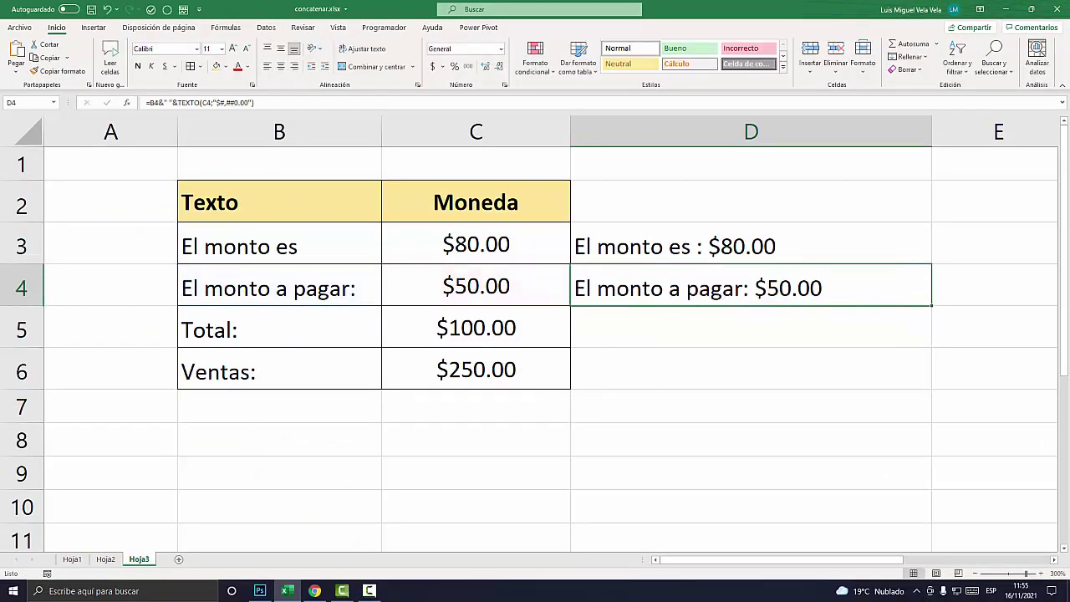
double_click(671, 288)
double_click(621, 288)
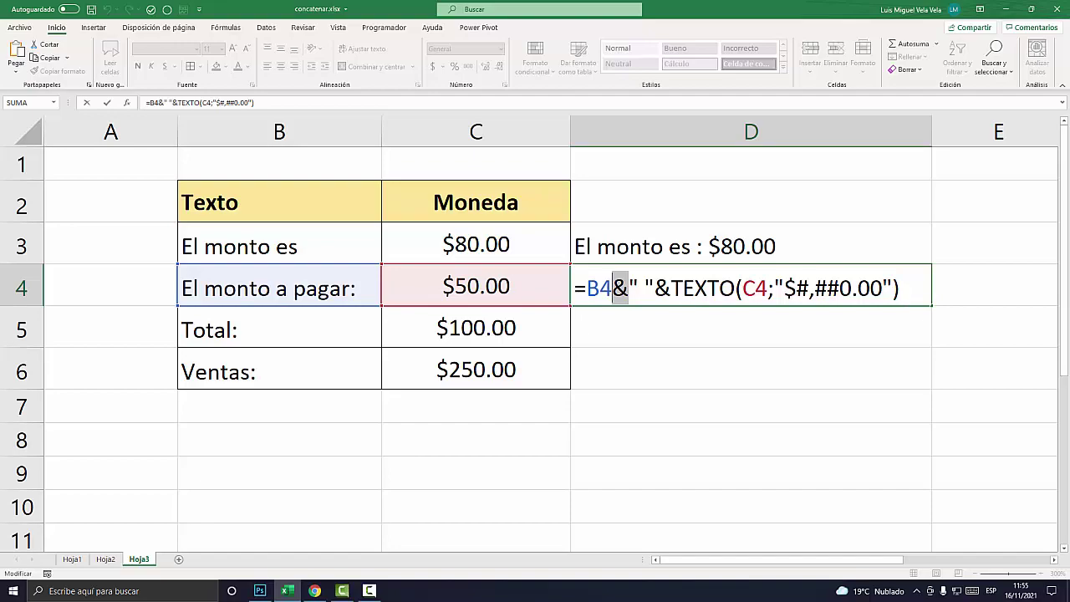
key(super+plus)
key(Escape)
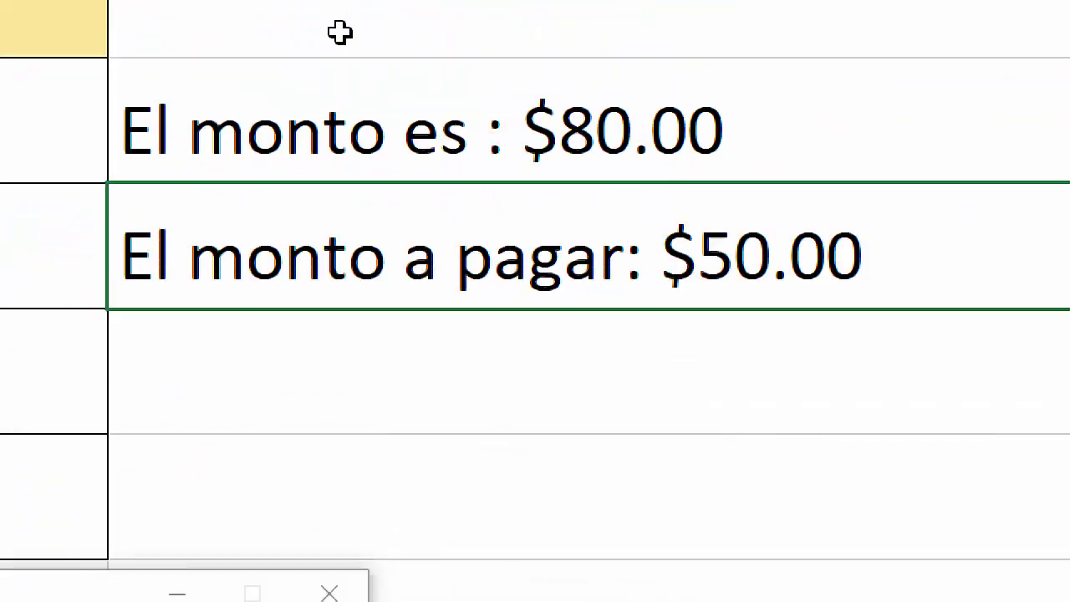
click(330, 140)
double_click(330, 141)
key(super+minus)
key(super+minus)
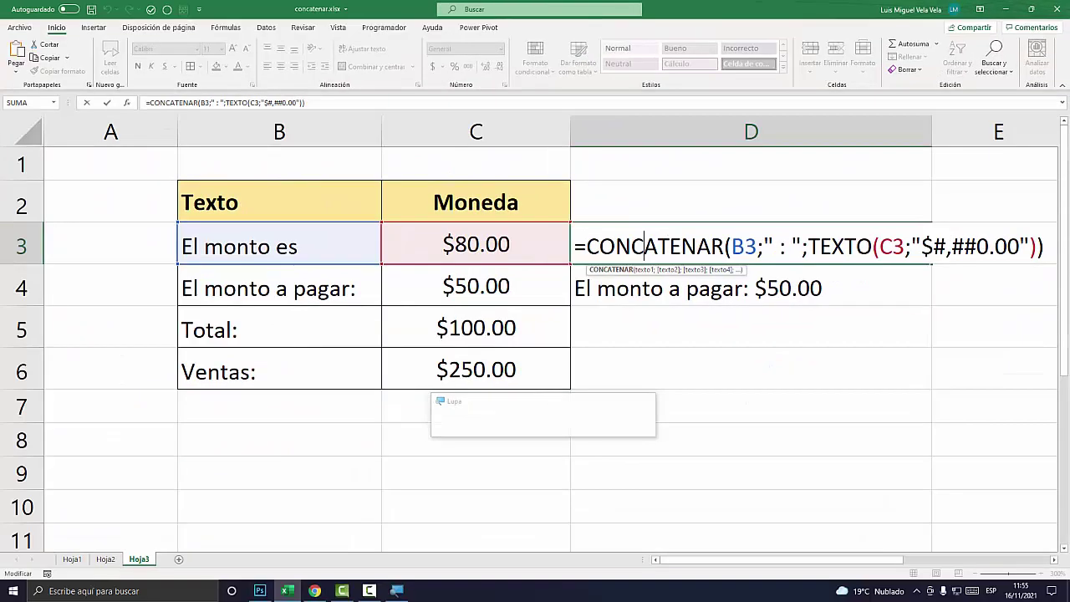
double_click(684, 289)
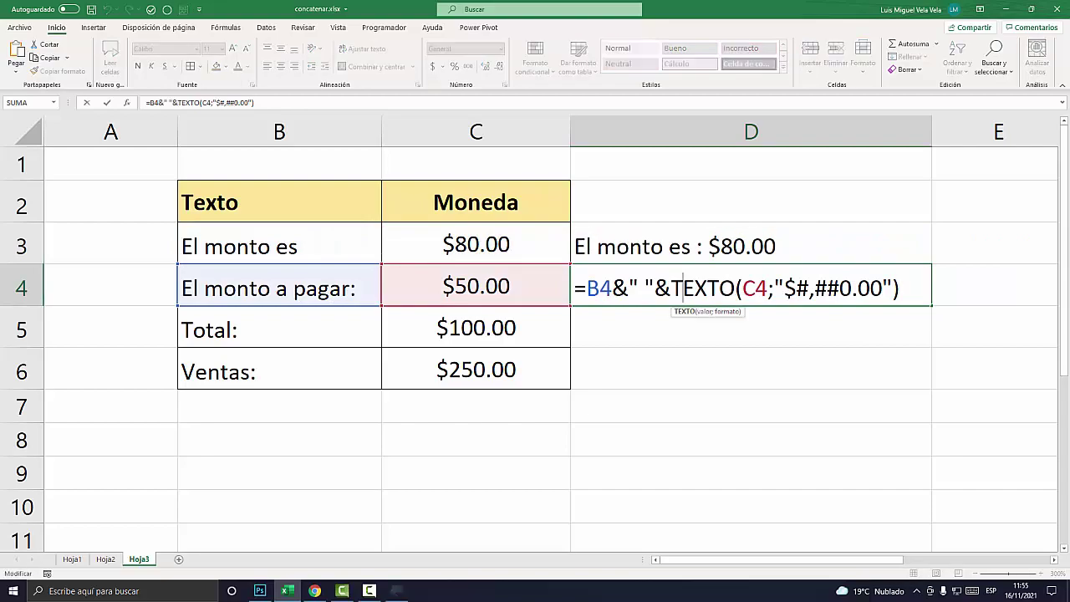
key(super+plus)
drag(739, 281, 591, 276)
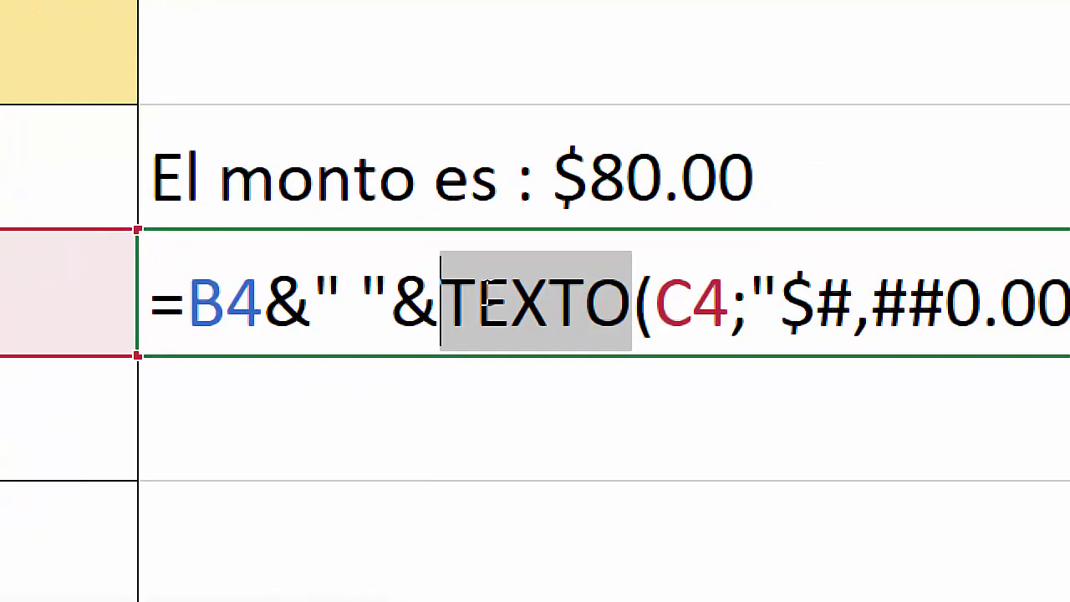
click(582, 276)
drag(704, 297, 500, 301)
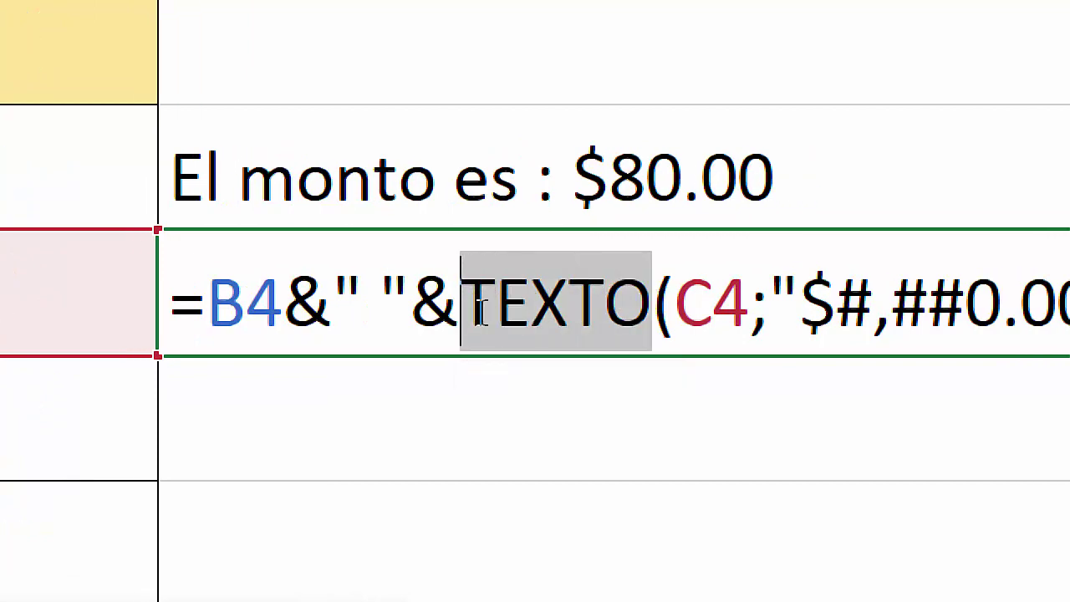
key(Escape)
key(super+Escape)
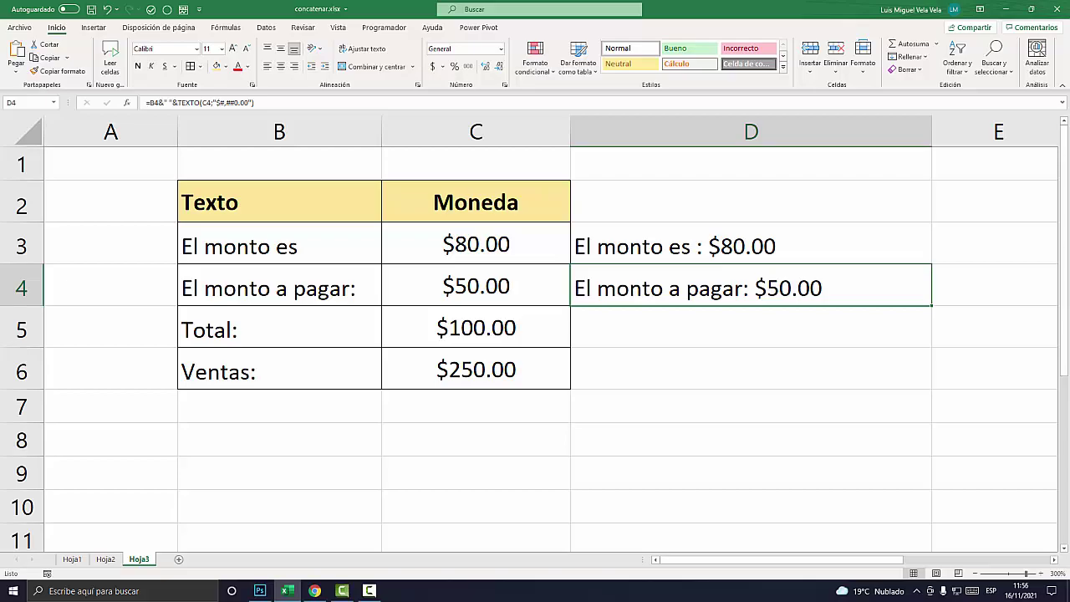
key(super+plus)
right_click(473, 245)
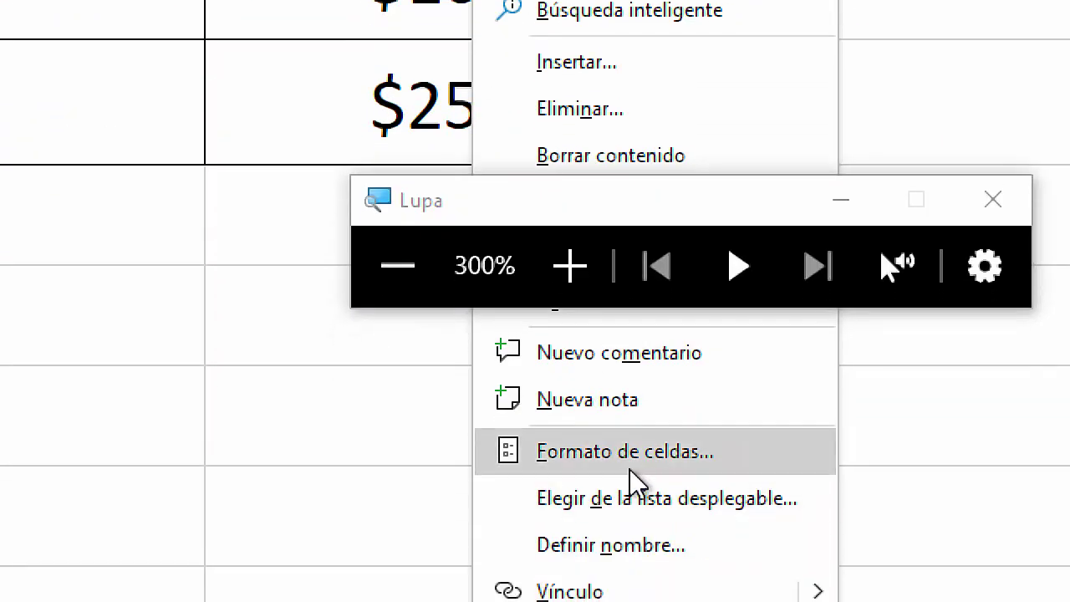
click(682, 459)
key(super+Escape)
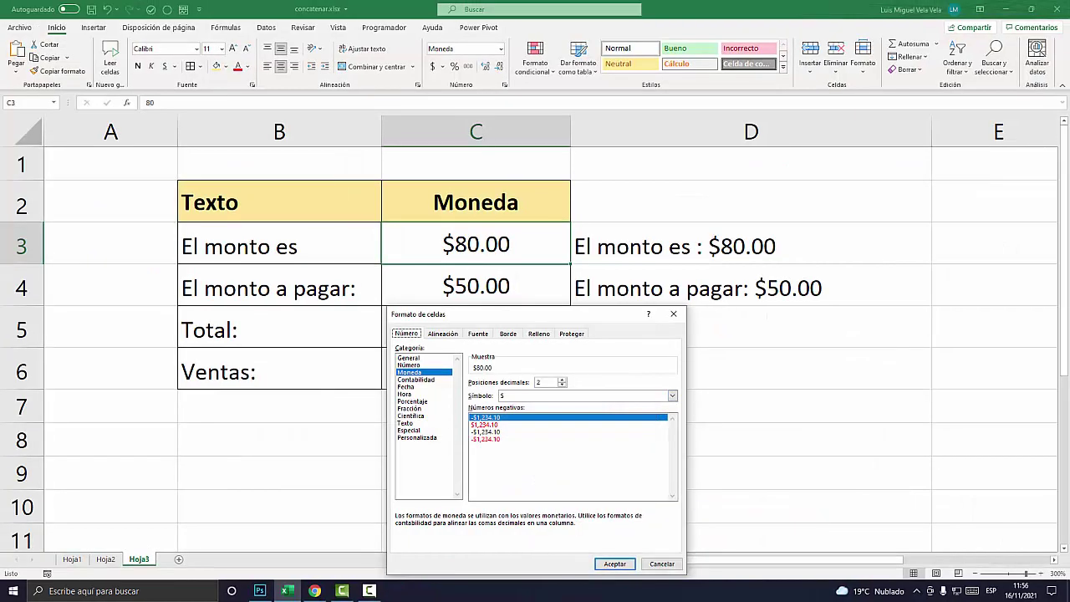
key(super+plus)
click(417, 438)
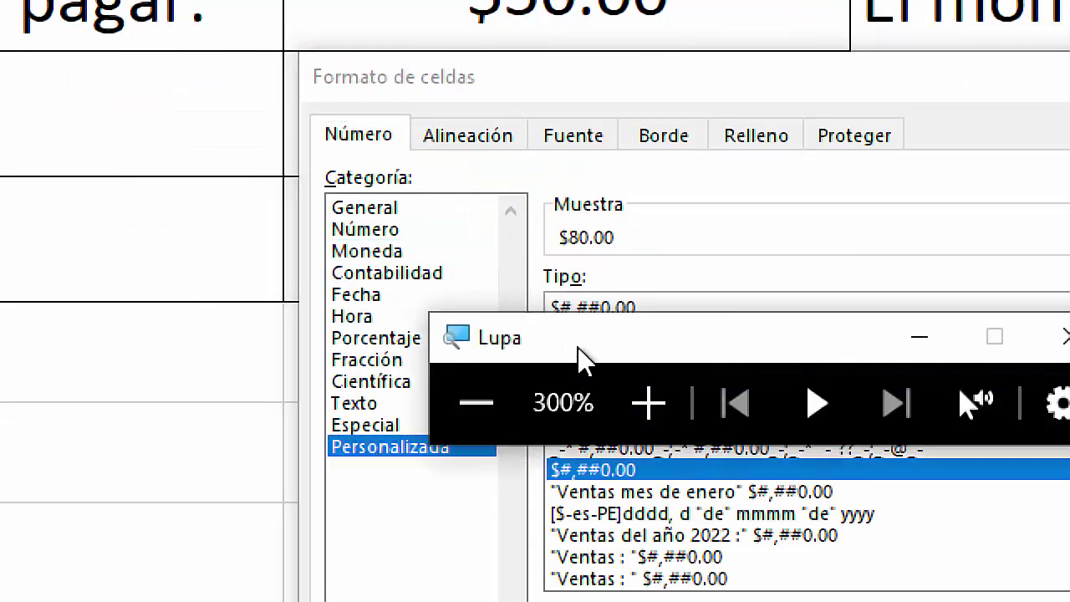
drag(586, 360, 595, 591)
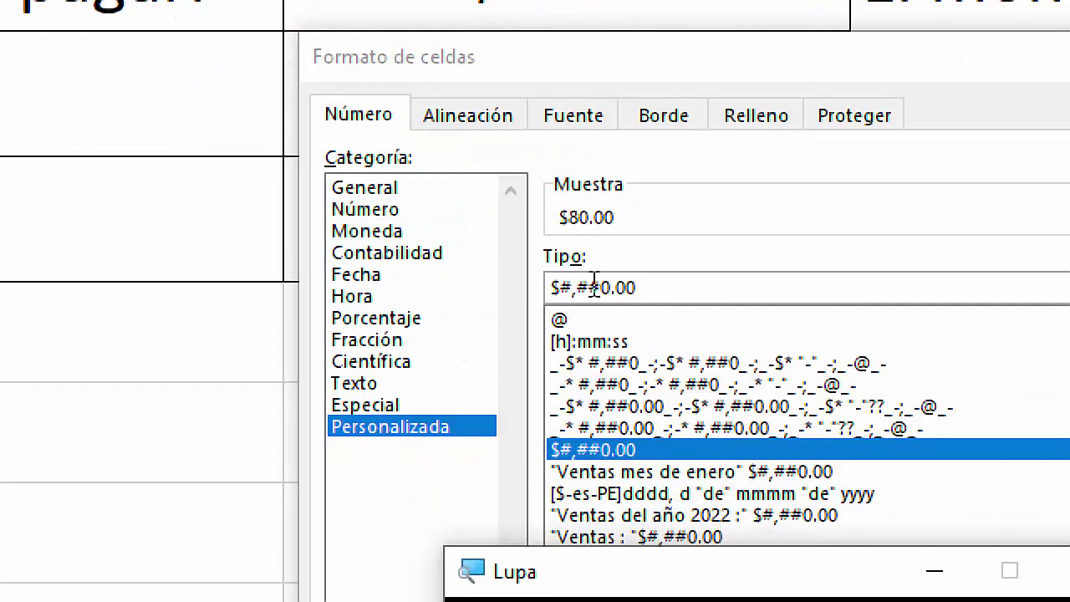
drag(667, 287, 552, 295)
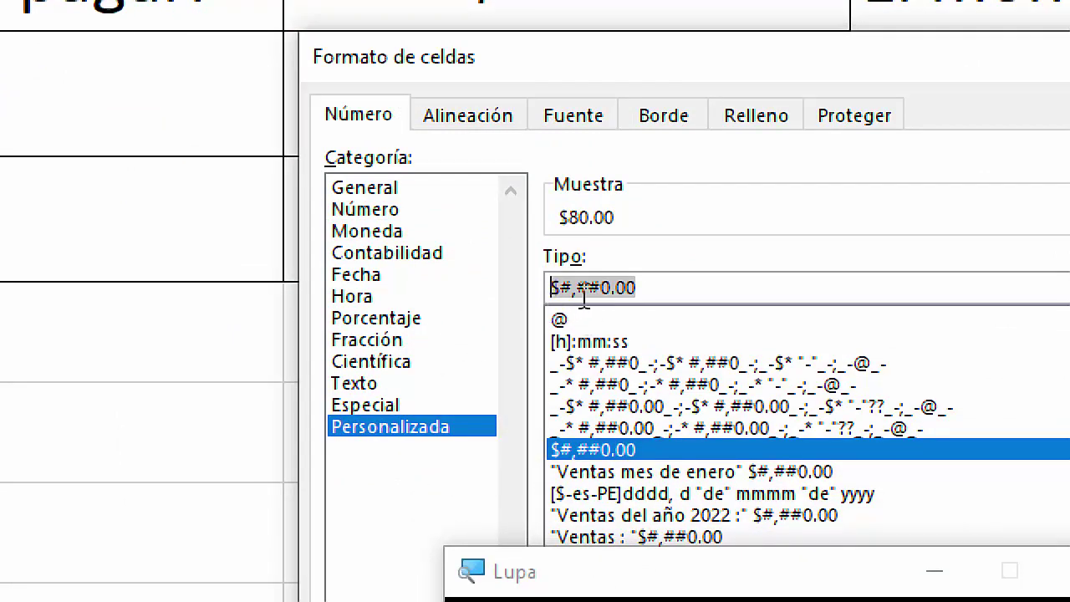
click(586, 288)
key(Return)
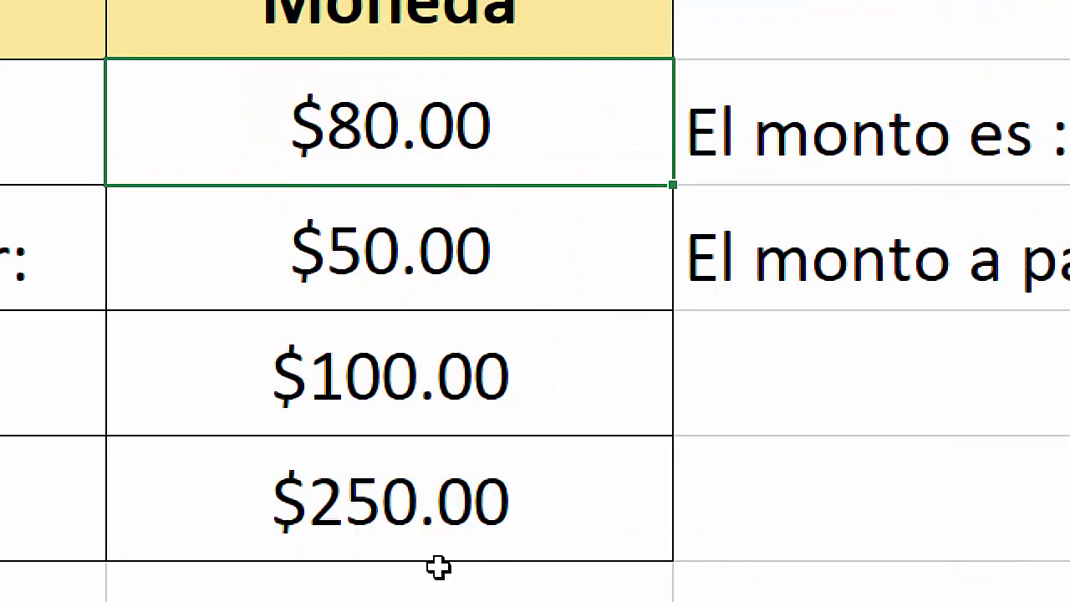
key(super+Escape)
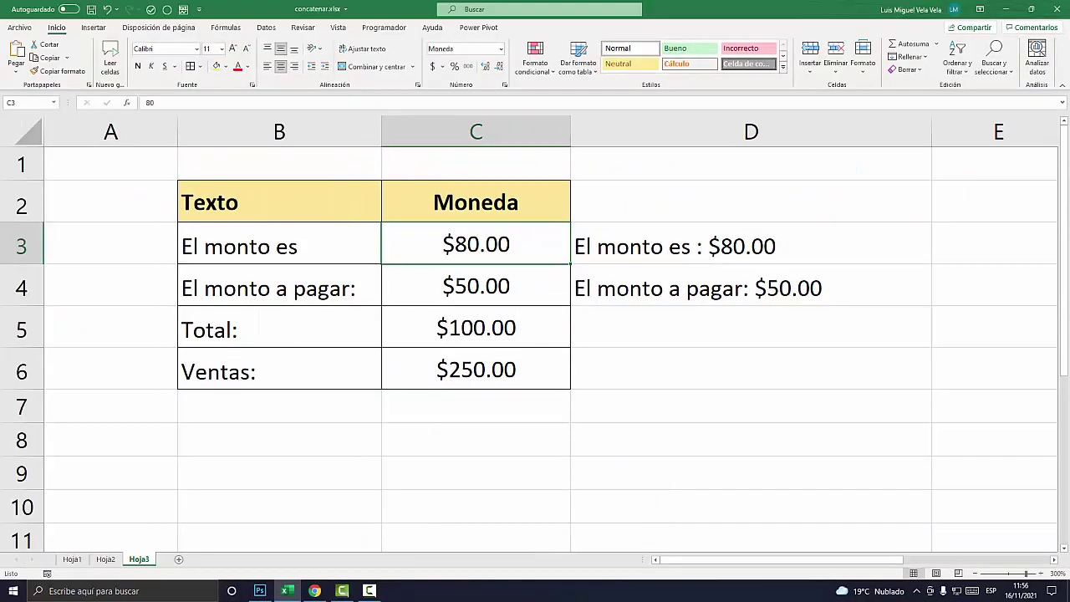